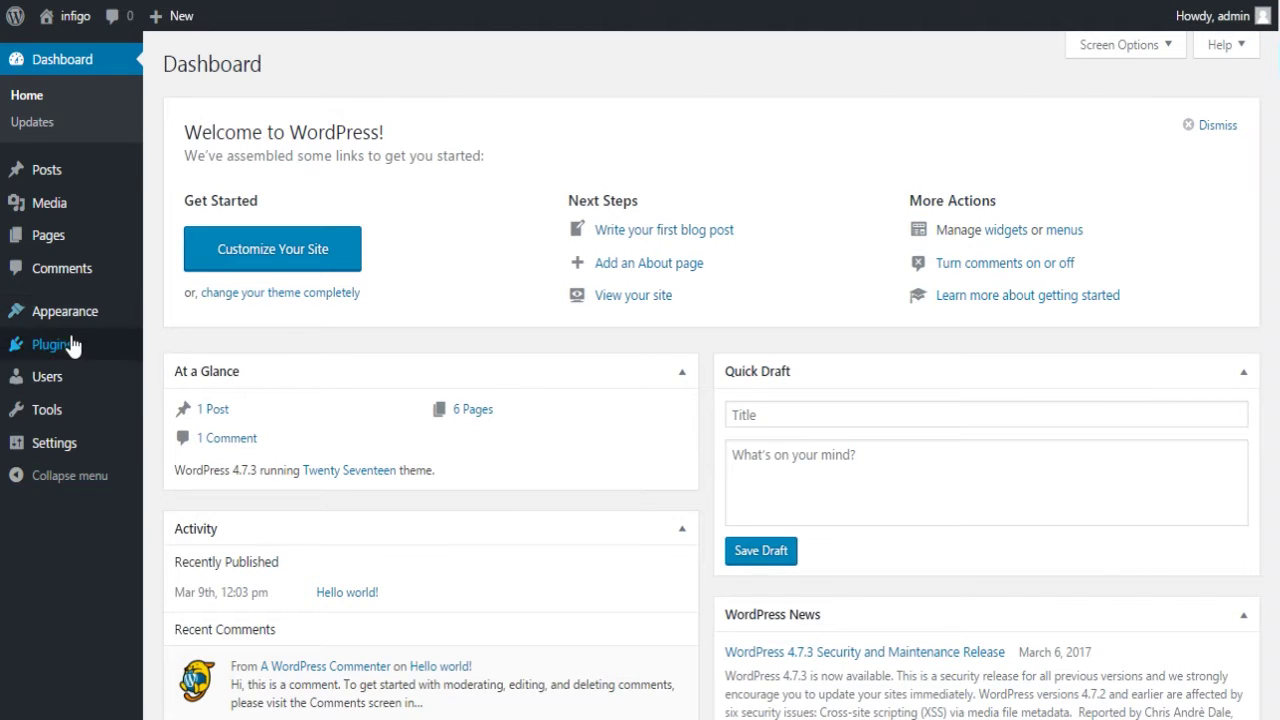
Go from the installed Plugins list to the Add Plugins page.
{"action": "mouse_move", "coordinate": [62, 344]}
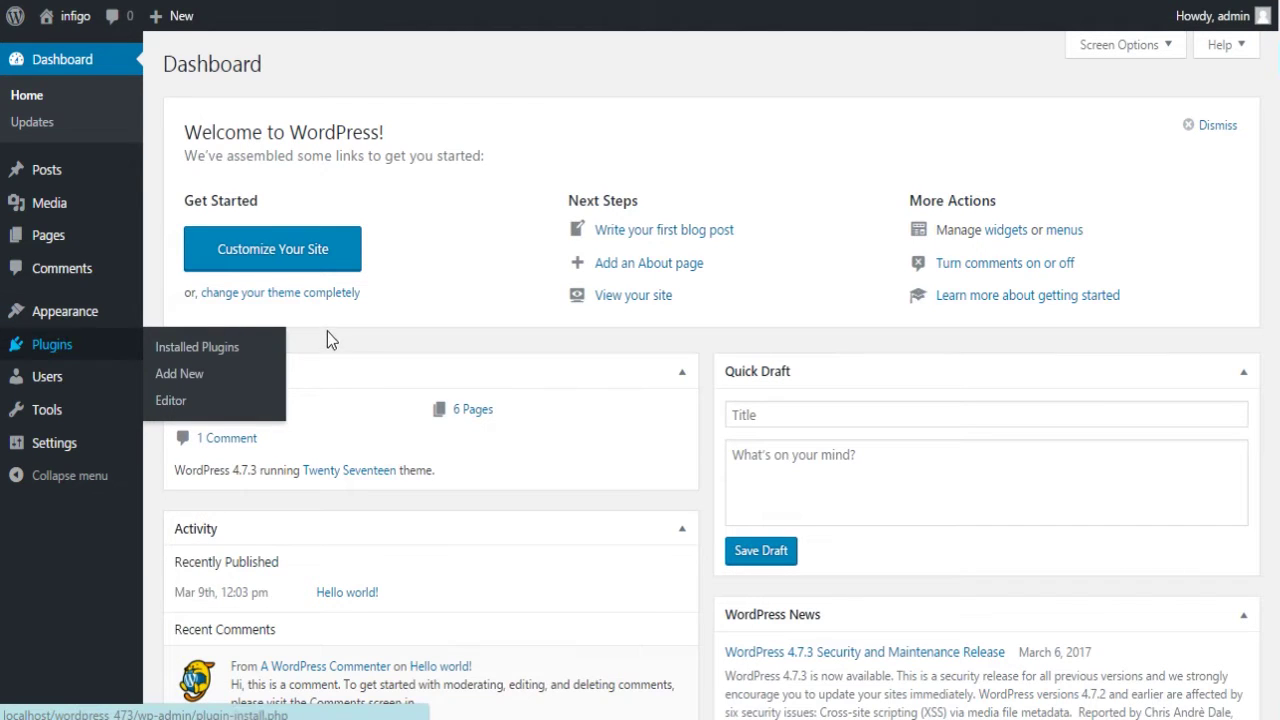
{"action": "left_click", "coordinate": [75, 348]}
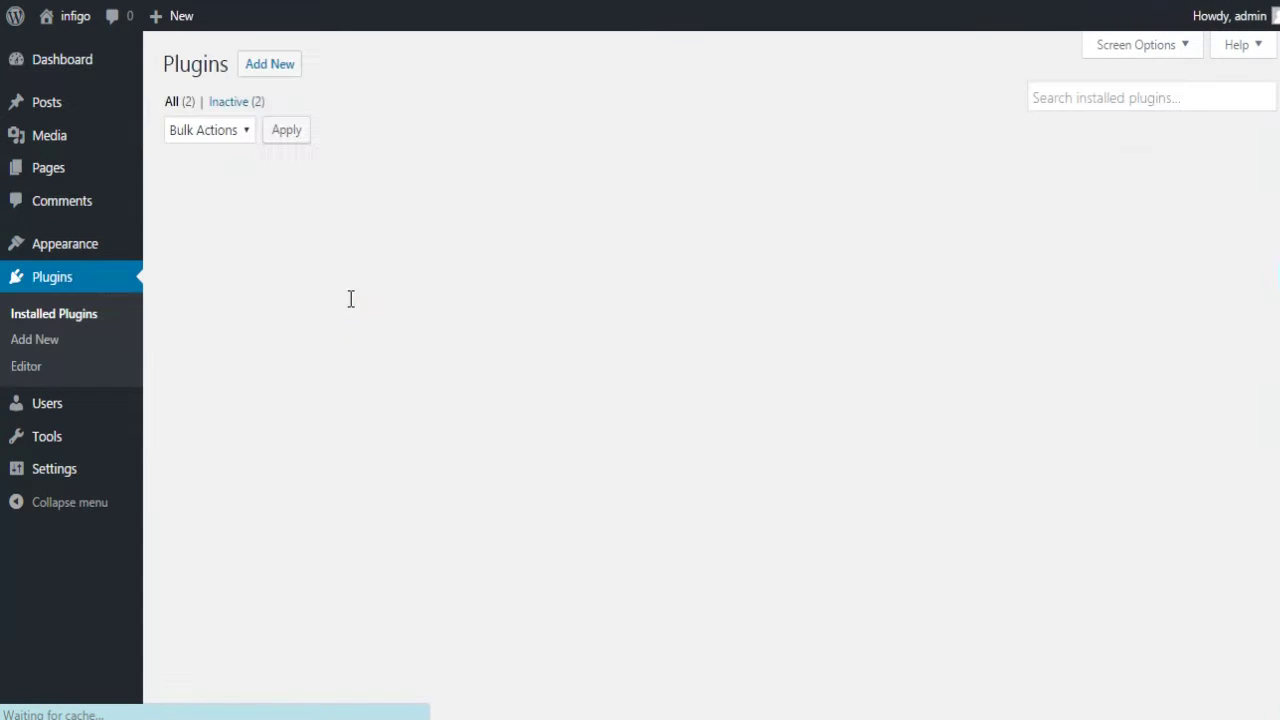
{"action": "left_click", "coordinate": [277, 62]}
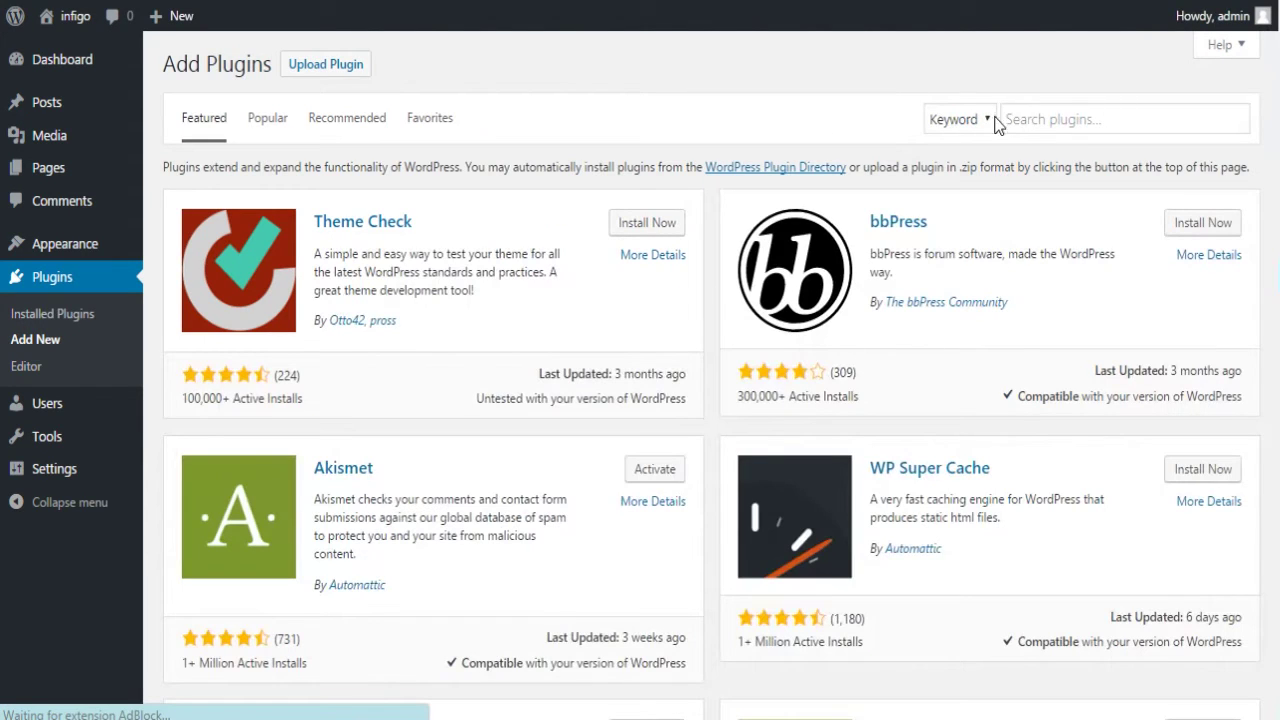
Search plugins for 'weblizar' and scroll the results to Ultimate Responsive Image Slider.
{"action": "left_click", "coordinate": [1008, 118]}
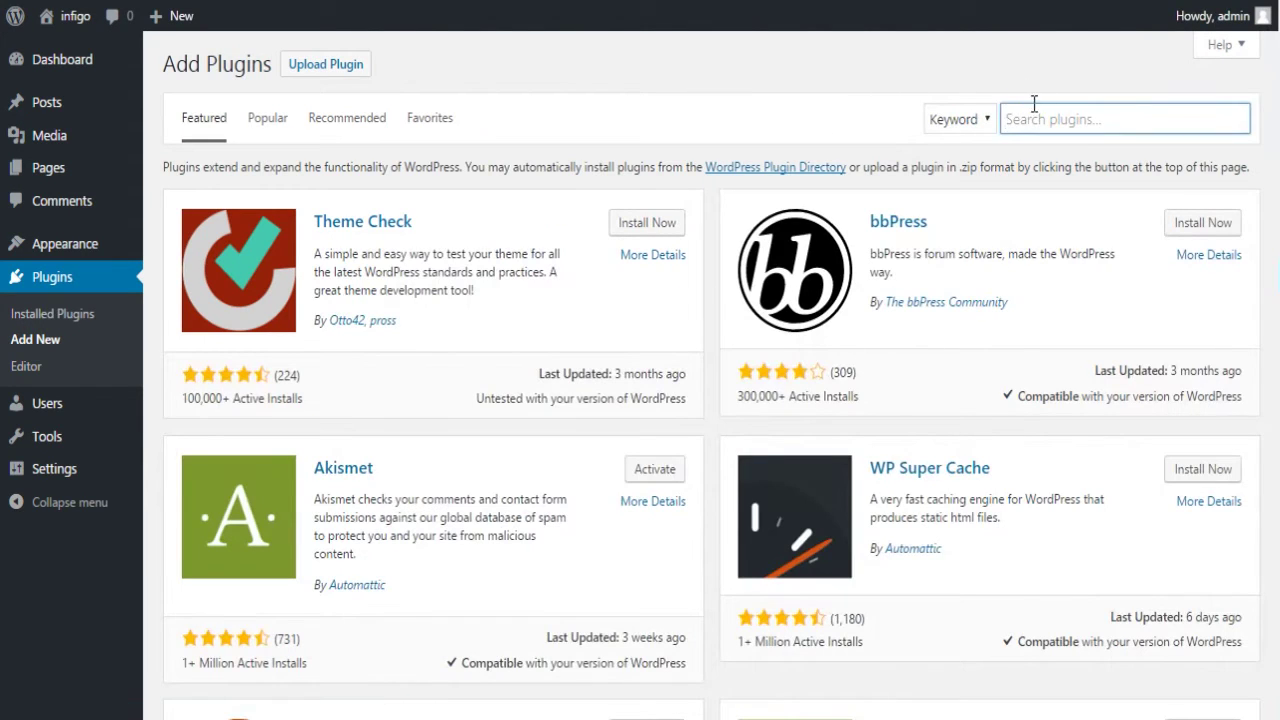
{"action": "type", "text": "weblizar"}
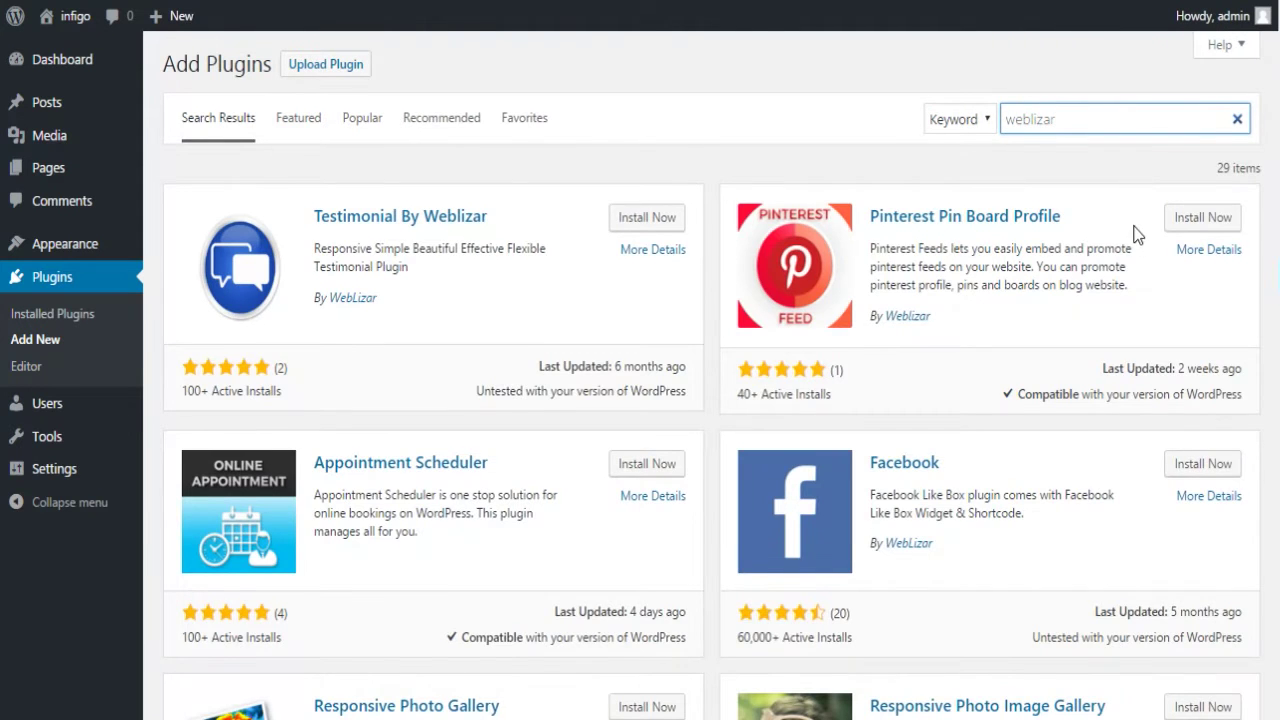
{"action": "scroll", "coordinate": [1136, 246], "scroll_direction": "down", "scroll_amount": 5}
{"action": "scroll", "coordinate": [1145, 262], "scroll_direction": "down", "scroll_amount": 8}
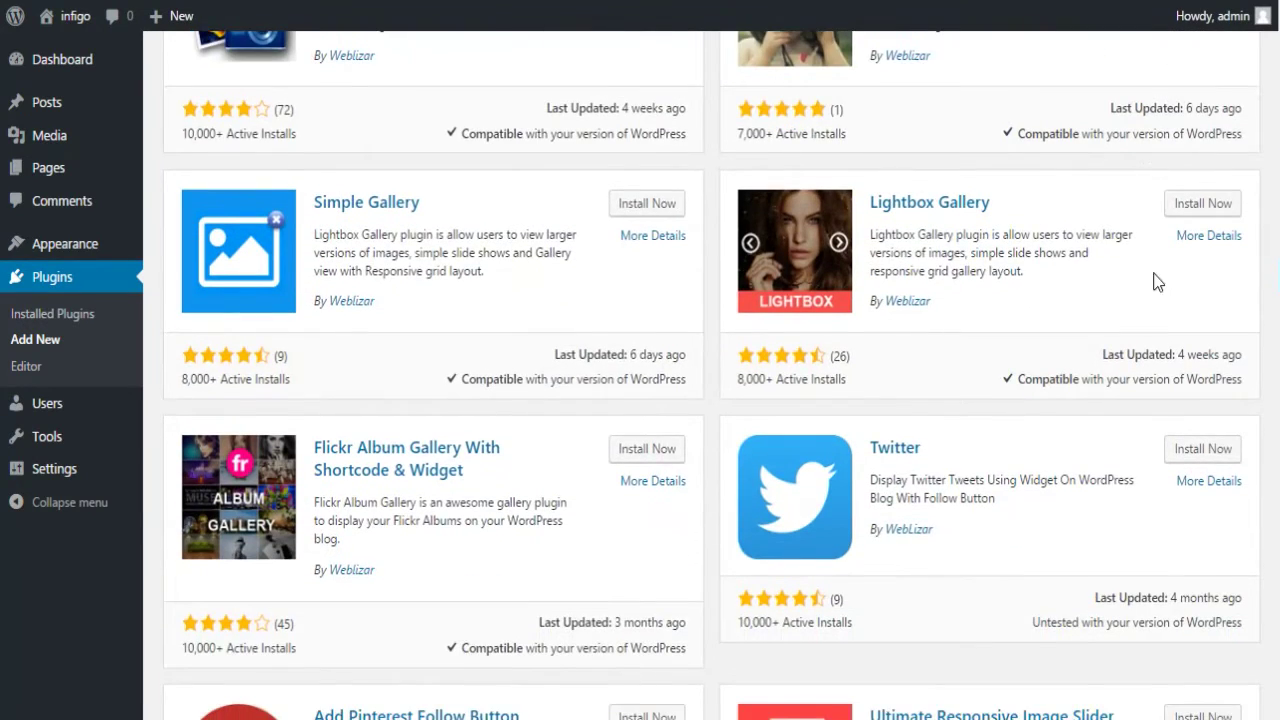
{"action": "scroll", "coordinate": [1167, 300], "scroll_direction": "down", "scroll_amount": 5}
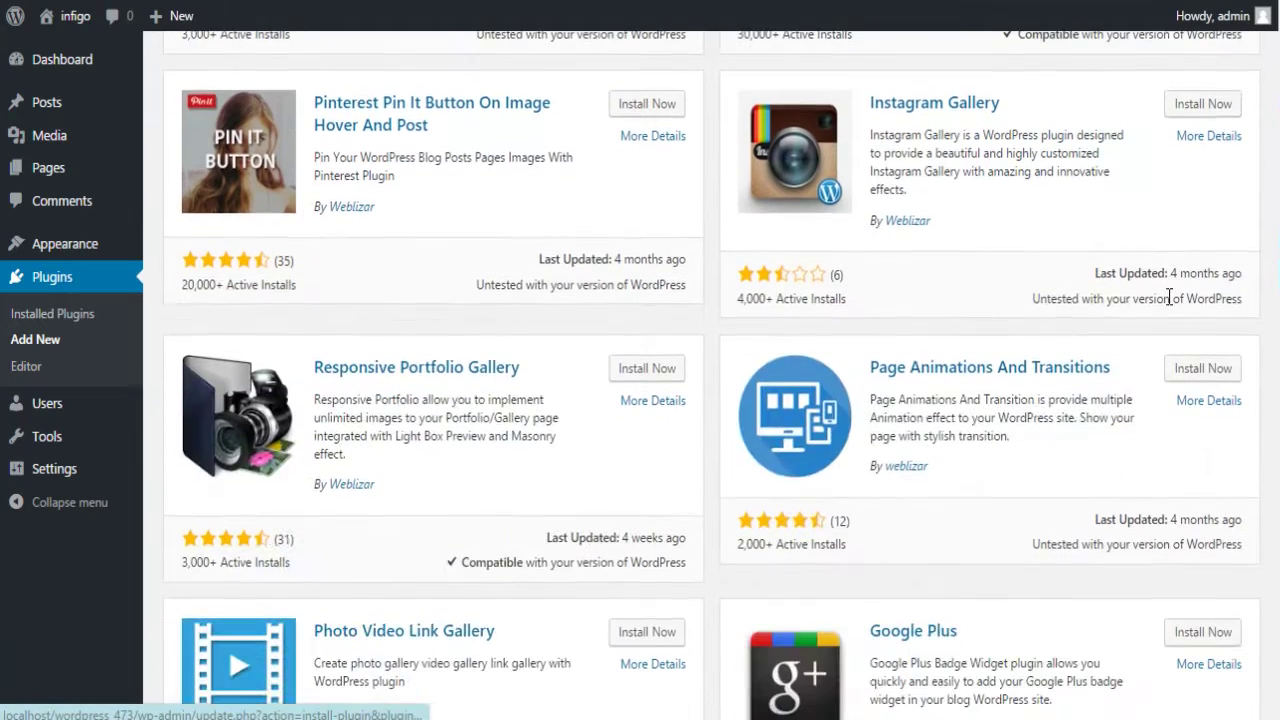
{"action": "scroll", "coordinate": [1170, 312], "scroll_direction": "down", "scroll_amount": 9}
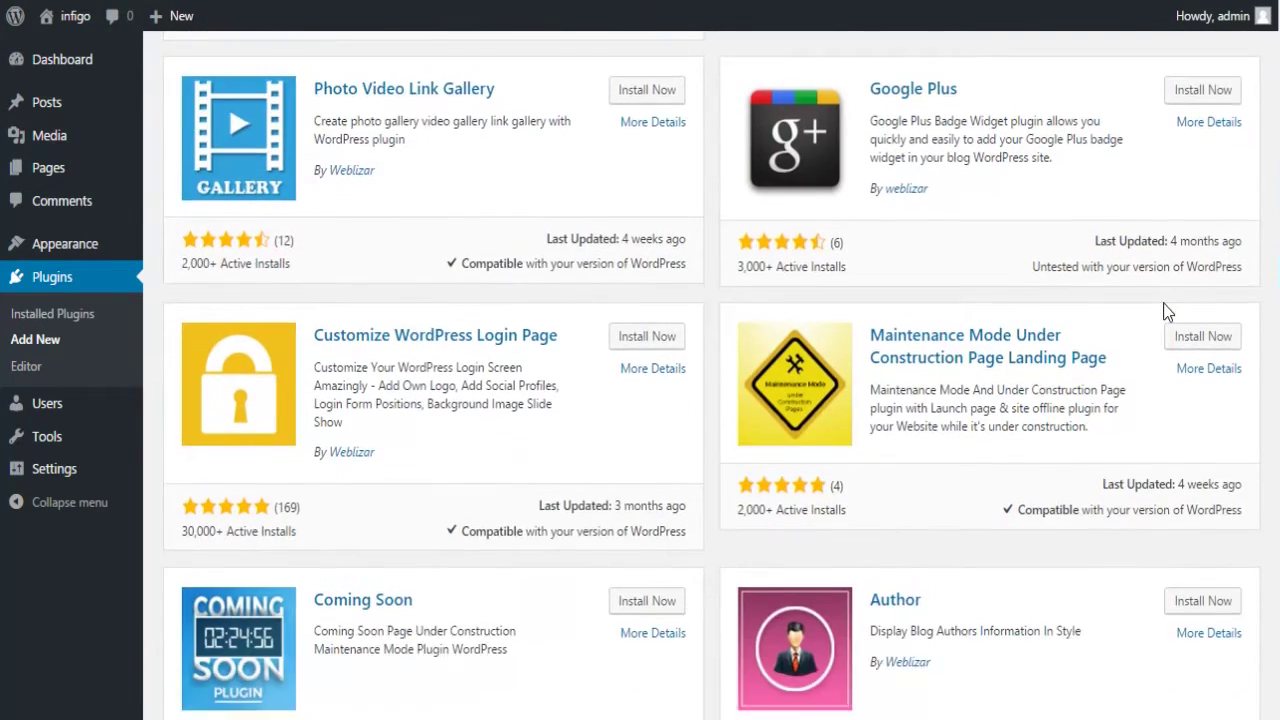
{"action": "scroll", "coordinate": [1167, 330], "scroll_direction": "down", "scroll_amount": 3}
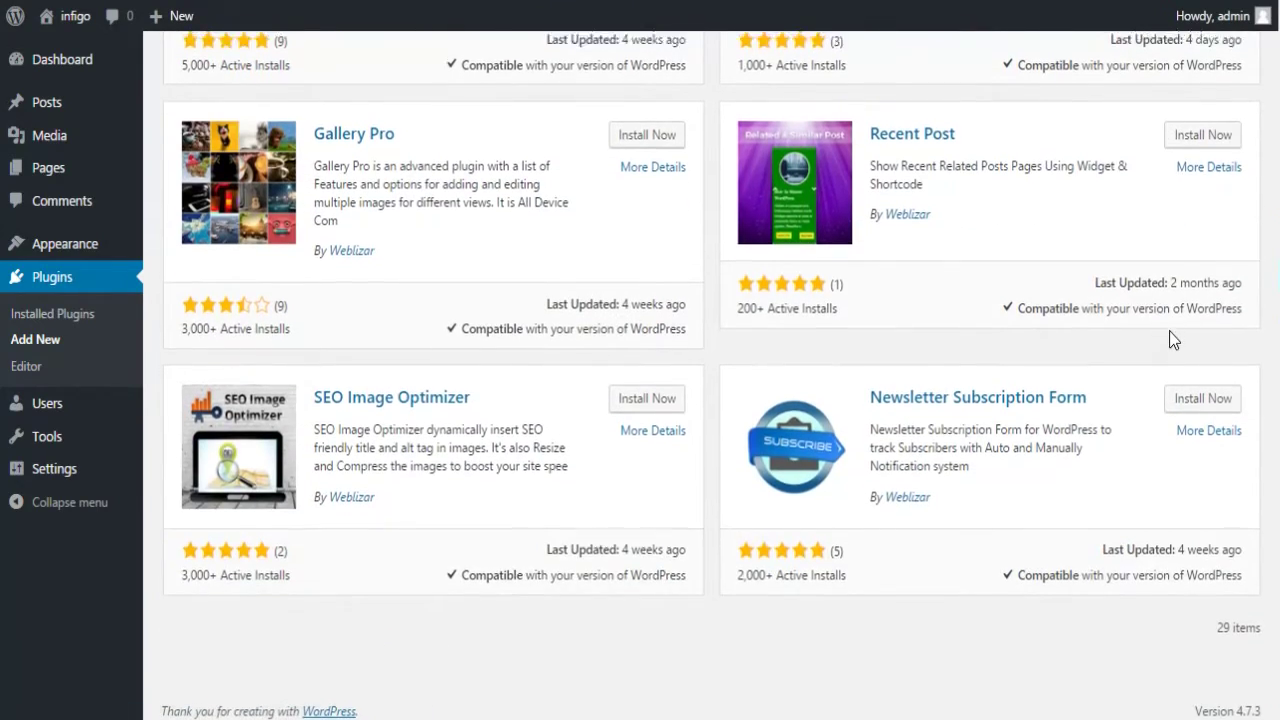
{"action": "scroll", "coordinate": [1169, 337], "scroll_direction": "up", "scroll_amount": 7}
{"action": "scroll", "coordinate": [1172, 340], "scroll_direction": "up", "scroll_amount": 9}
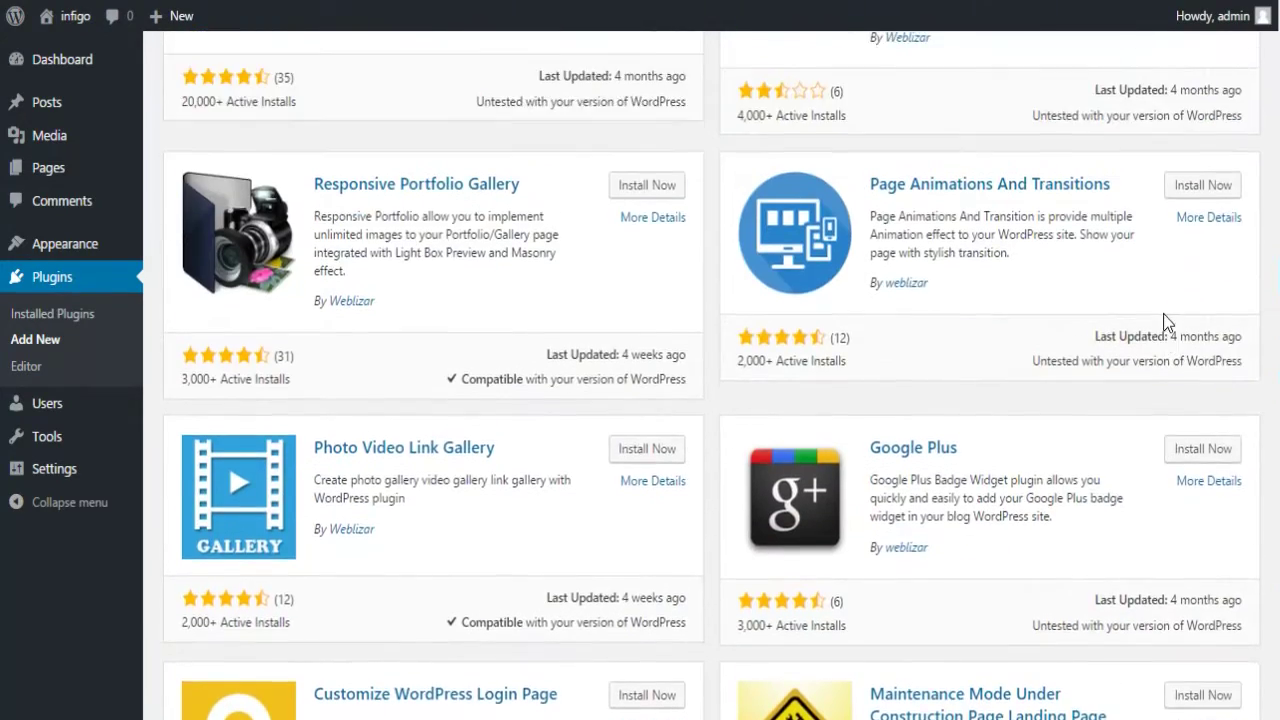
{"action": "scroll", "coordinate": [1165, 318], "scroll_direction": "up", "scroll_amount": 3}
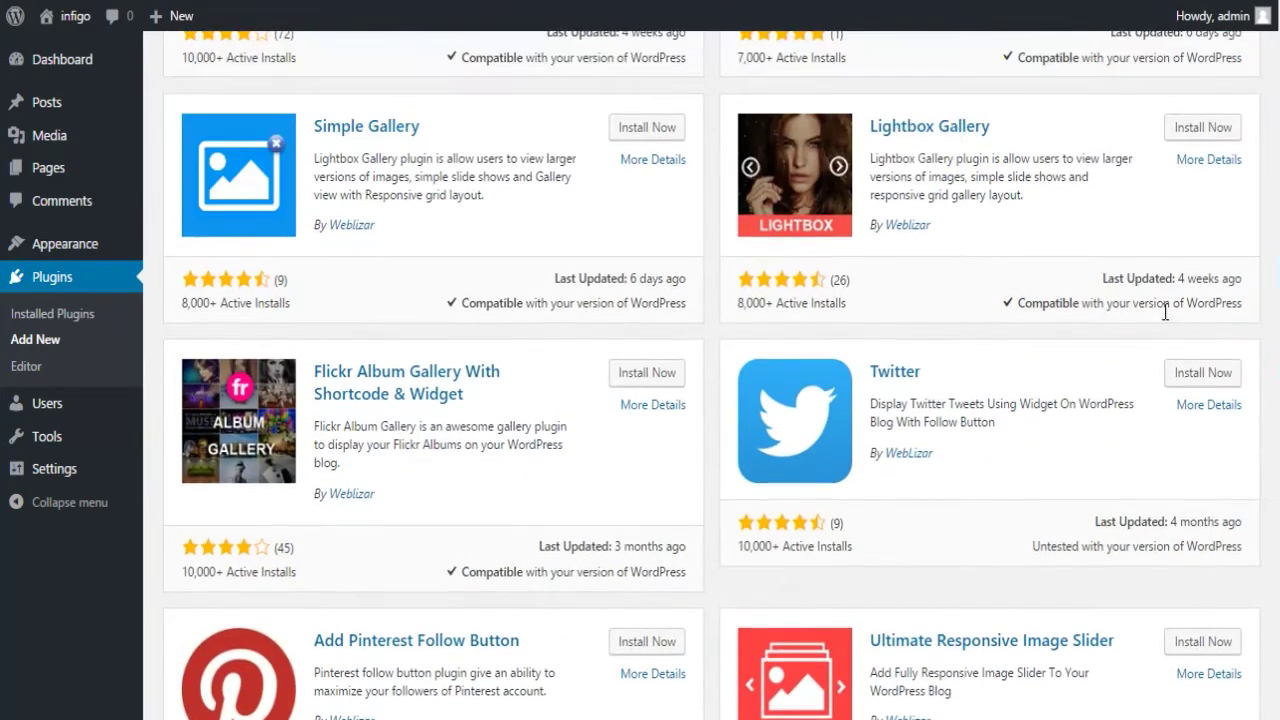
Install Ultimate Responsive Image Slider and activate it once installation completes.
{"action": "left_click", "coordinate": [1205, 638]}
{"action": "scroll", "coordinate": [1169, 560], "scroll_direction": "down", "scroll_amount": 2}
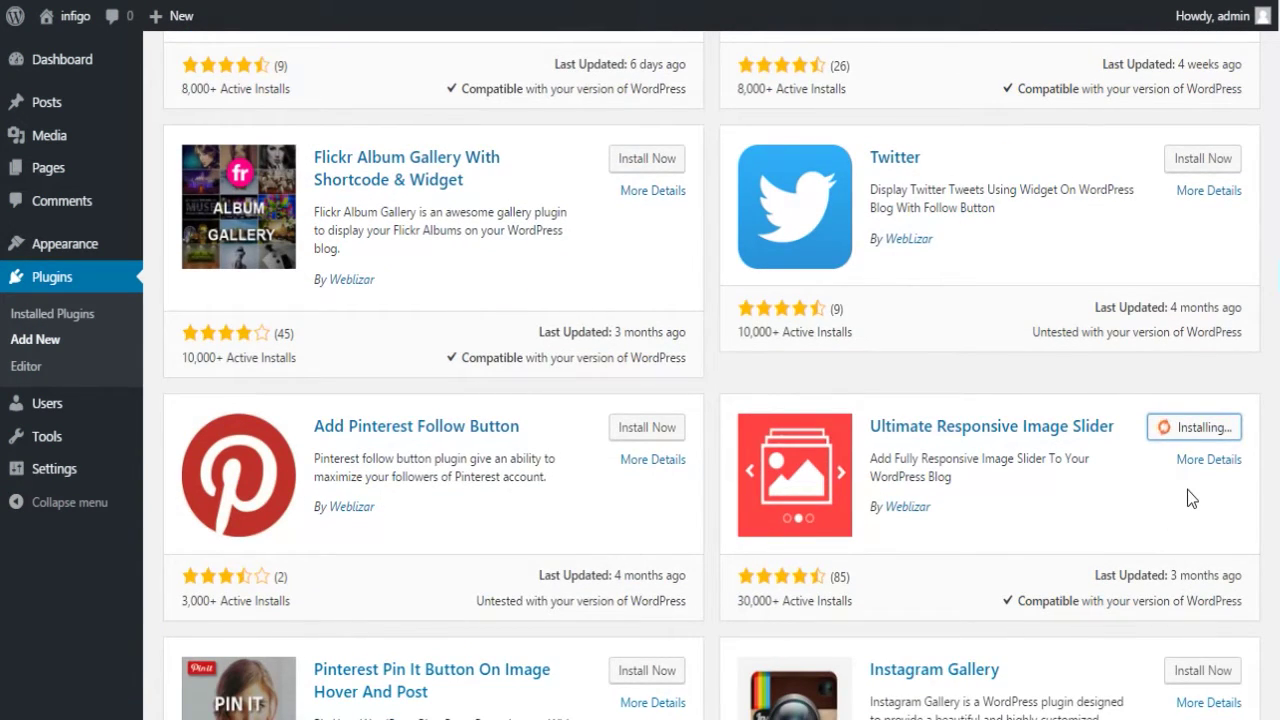
{"action": "scroll", "coordinate": [1187, 489], "scroll_direction": "down", "scroll_amount": 1}
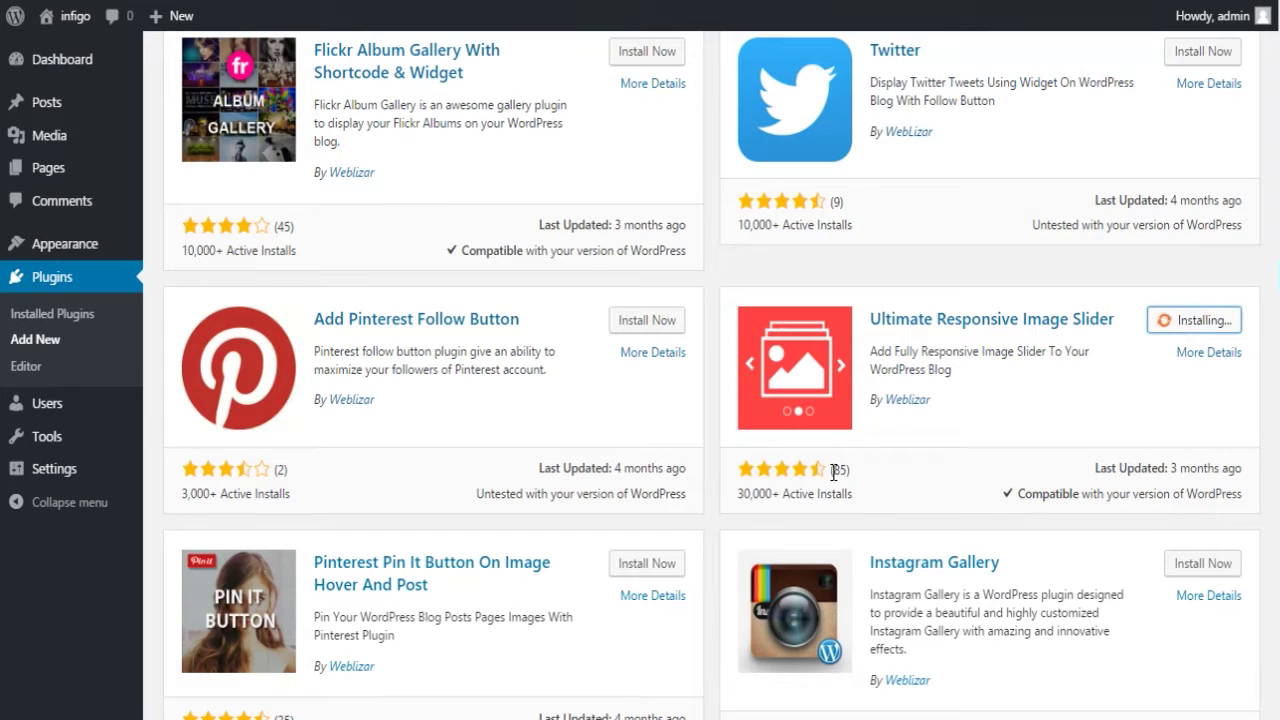
{"action": "left_click_drag", "start_coordinate": [834, 471], "coordinate": [929, 508]}
{"action": "left_click", "coordinate": [929, 503]}
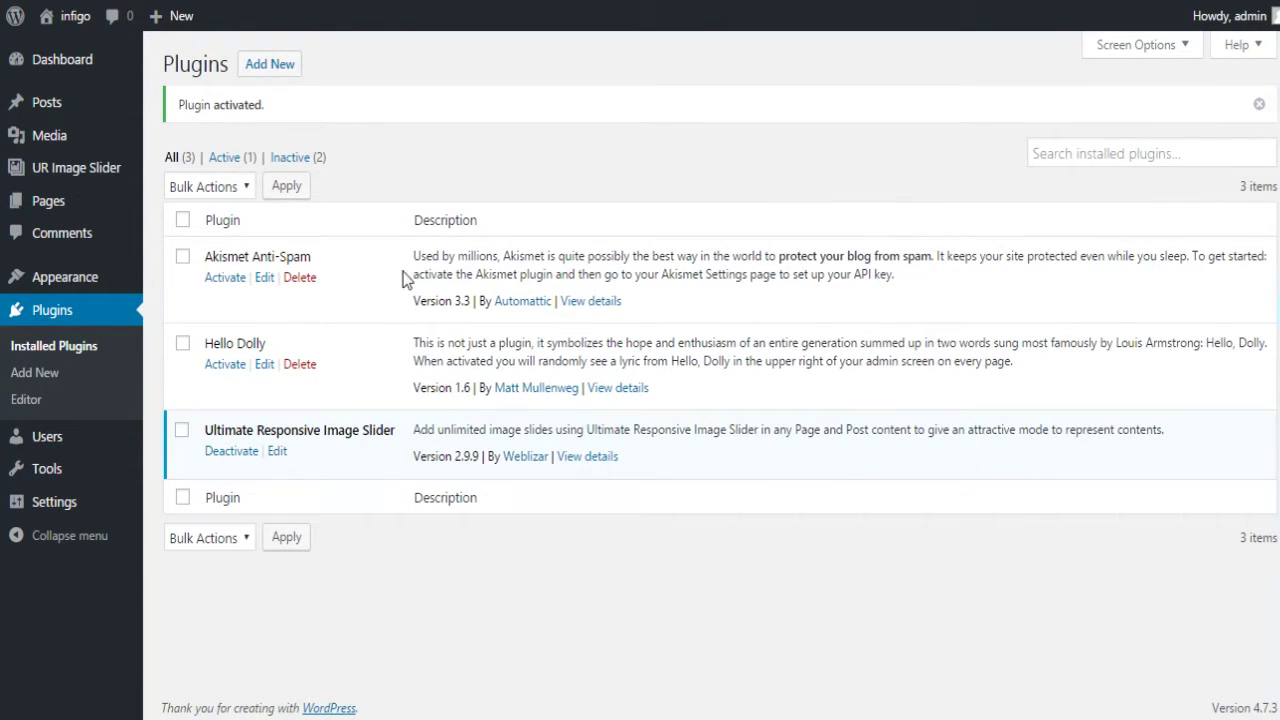
Create a new UR Image Slider and title it 'weblizar'.
{"action": "left_click", "coordinate": [74, 165]}
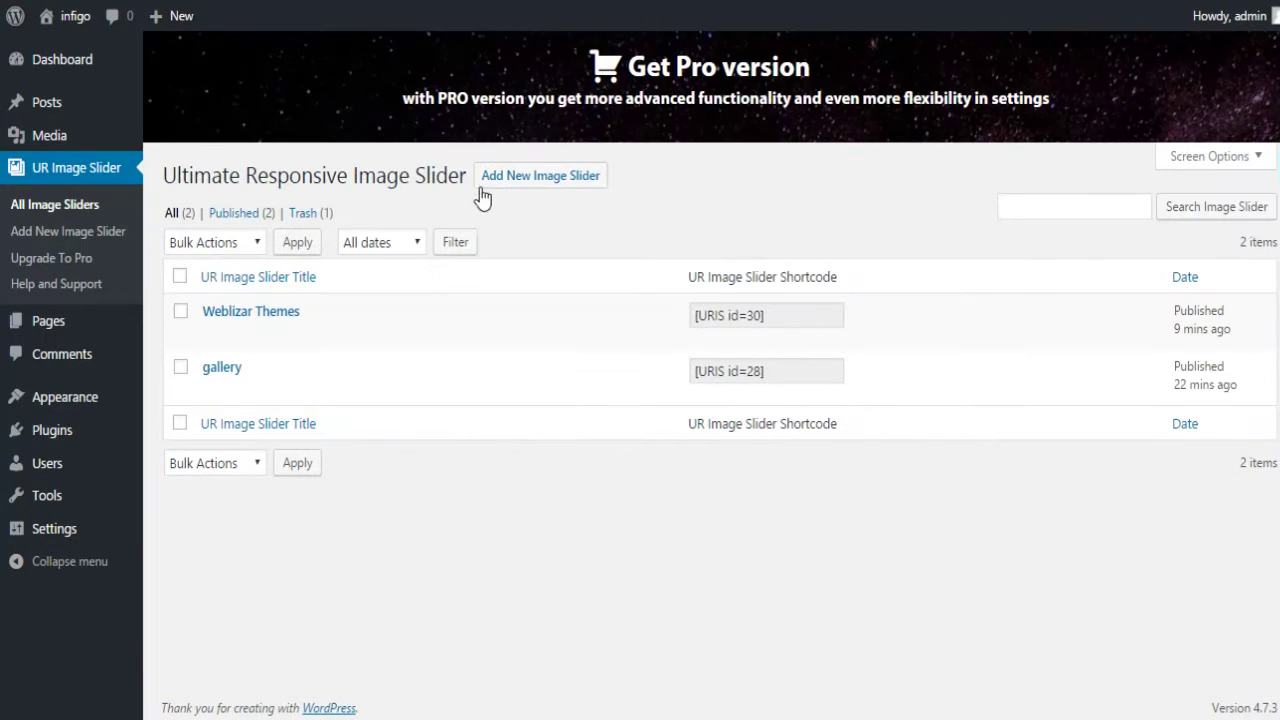
{"action": "left_click", "coordinate": [492, 186]}
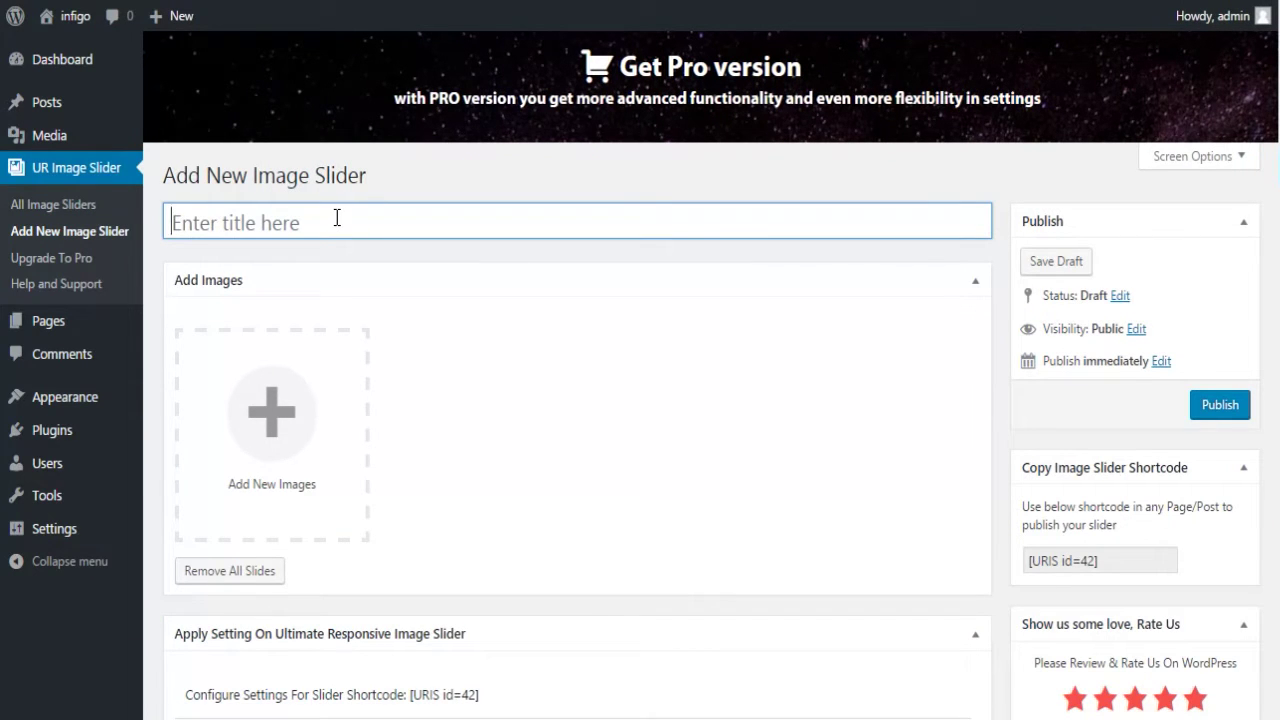
{"action": "type", "text": "weblizar"}
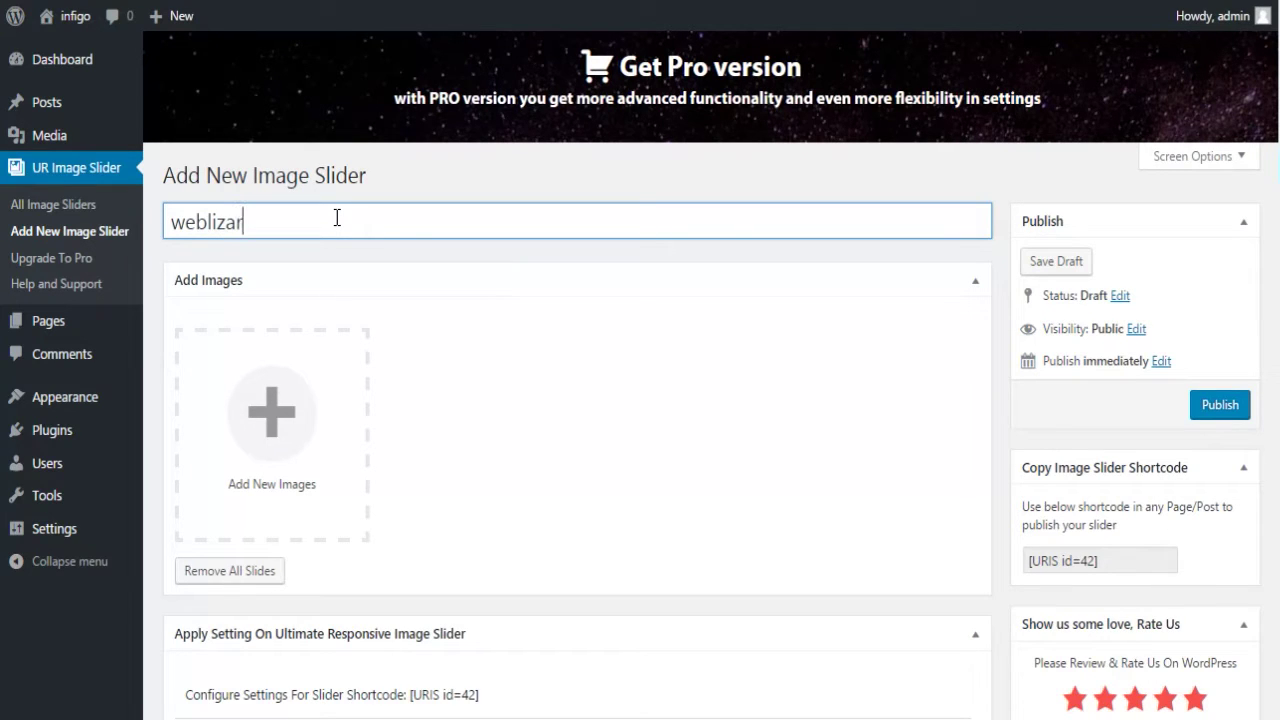
Upload all nine theme screenshot images and add them as slides.
{"action": "left_click", "coordinate": [286, 414]}
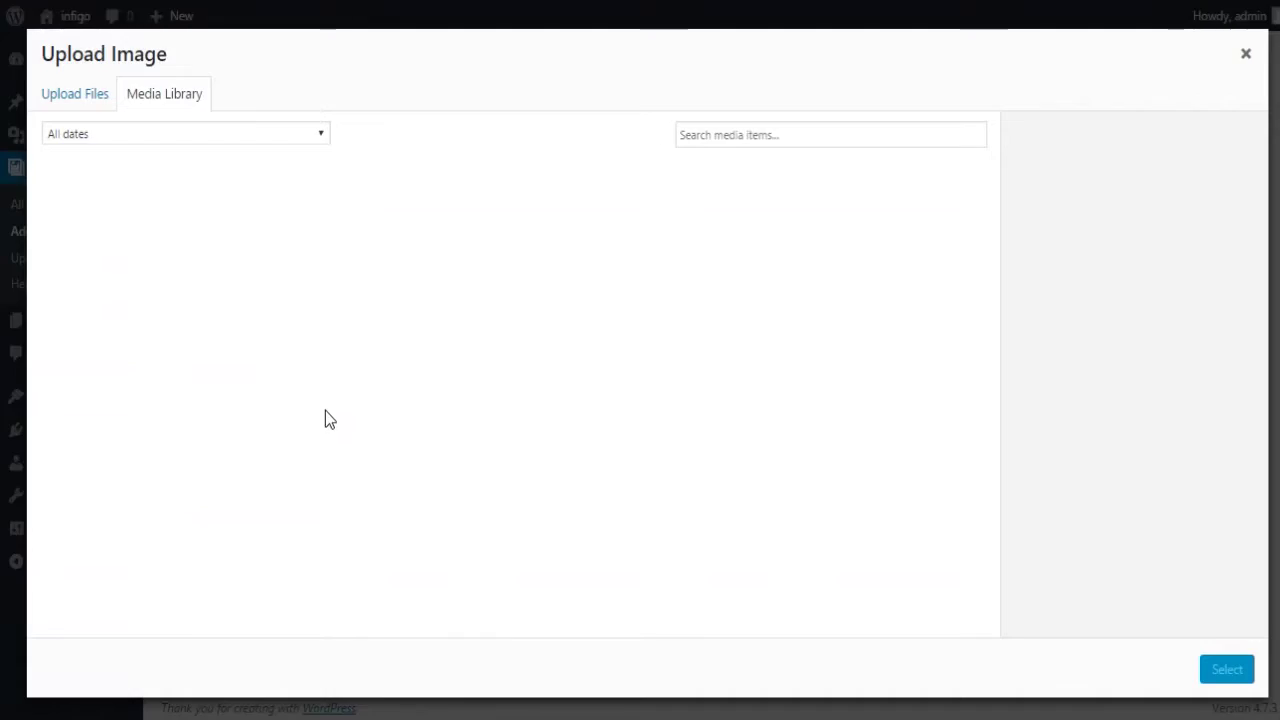
{"action": "left_click", "coordinate": [512, 406]}
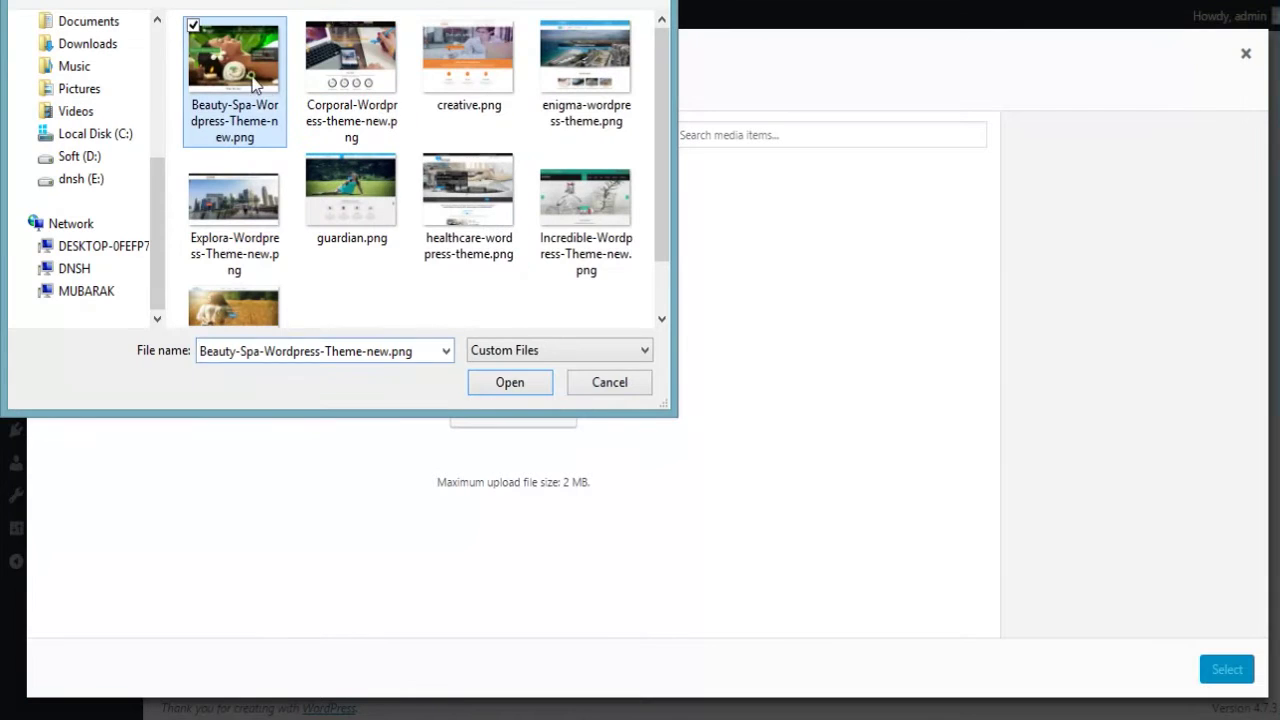
{"action": "key", "text": "ctrl+a"}
{"action": "left_click", "coordinate": [510, 382]}
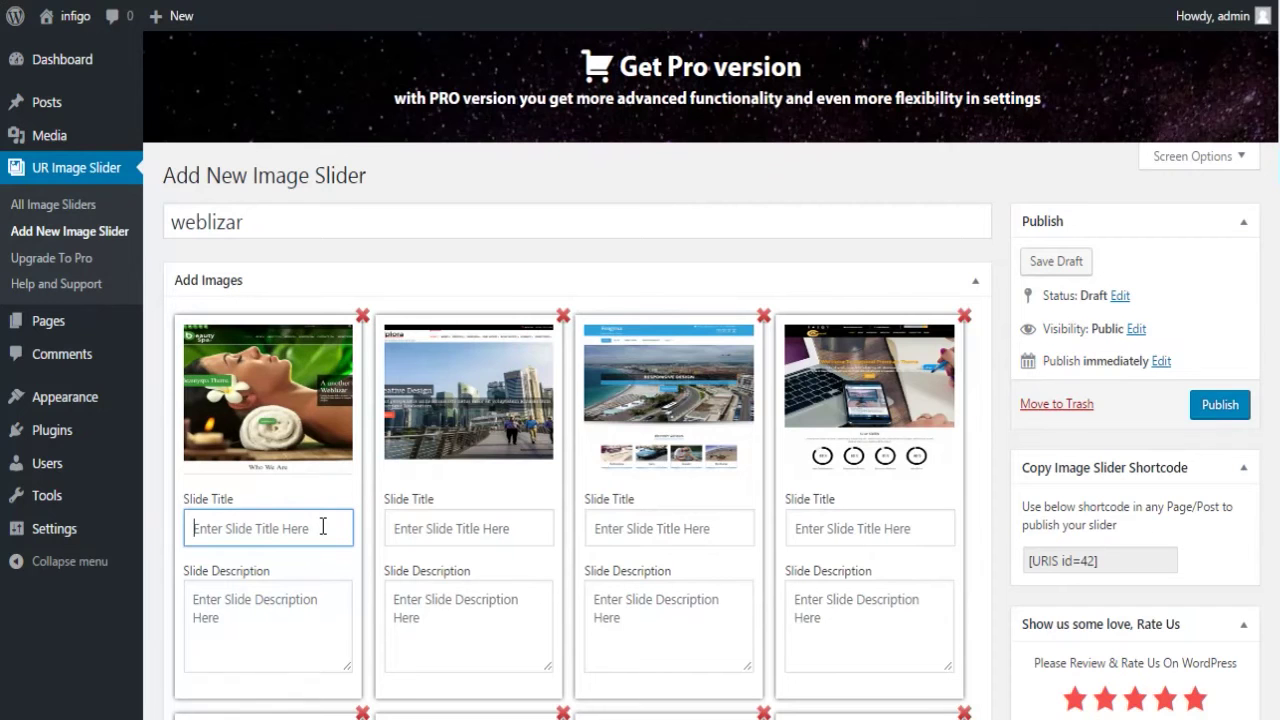
Give the first slide the title 'Title 01' and description 'Description 01'.
{"action": "type", "text": "Title 01"}
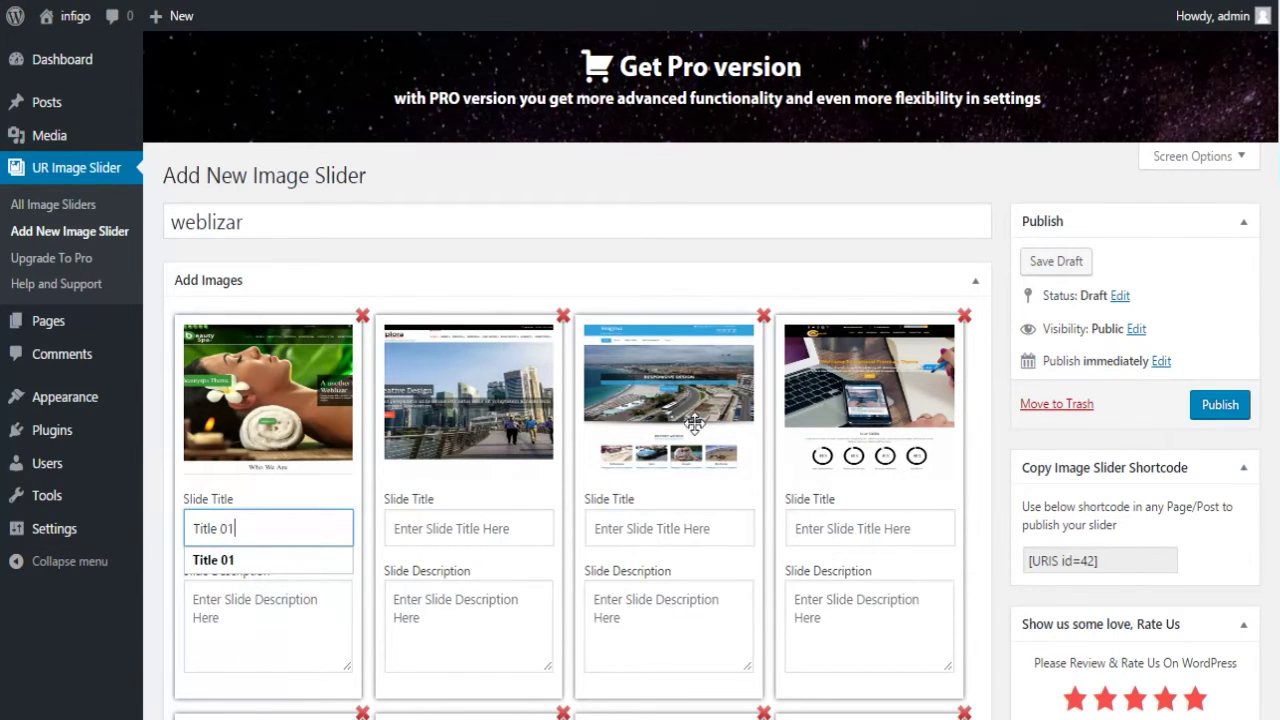
{"action": "left_click", "coordinate": [319, 626]}
{"action": "type", "text": "Dec"}
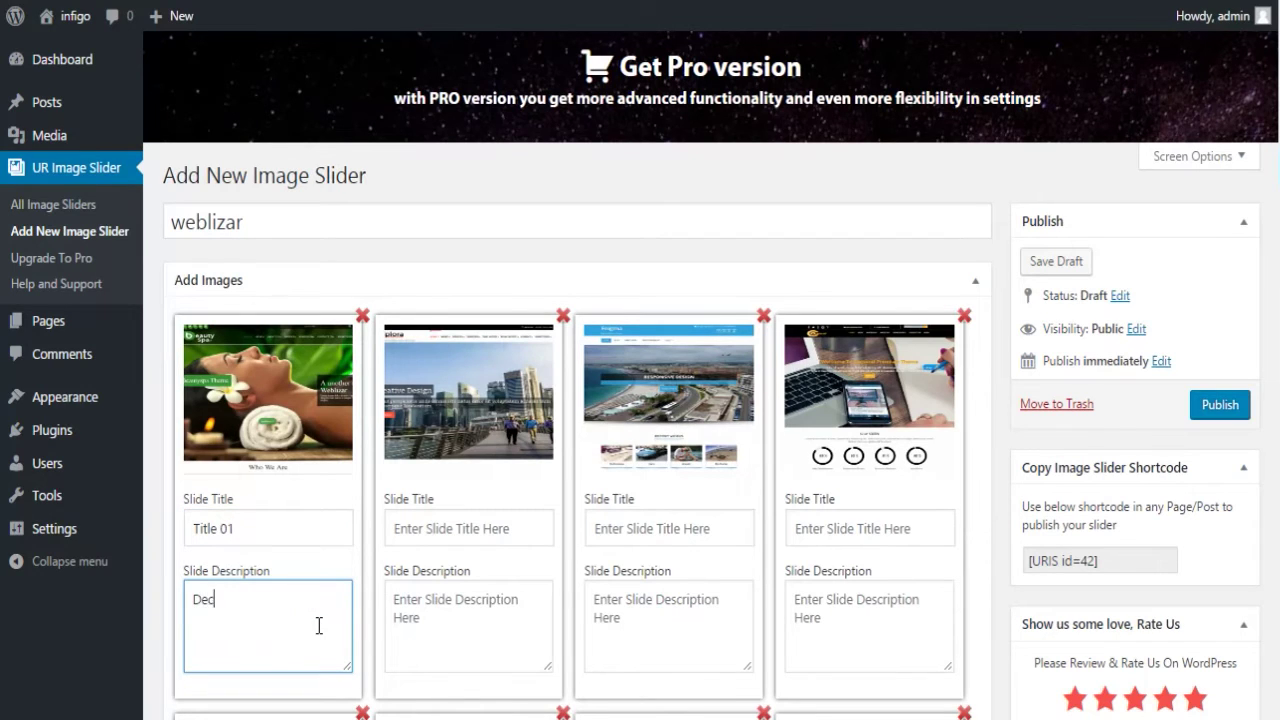
{"action": "type", "text": "cription 01"}
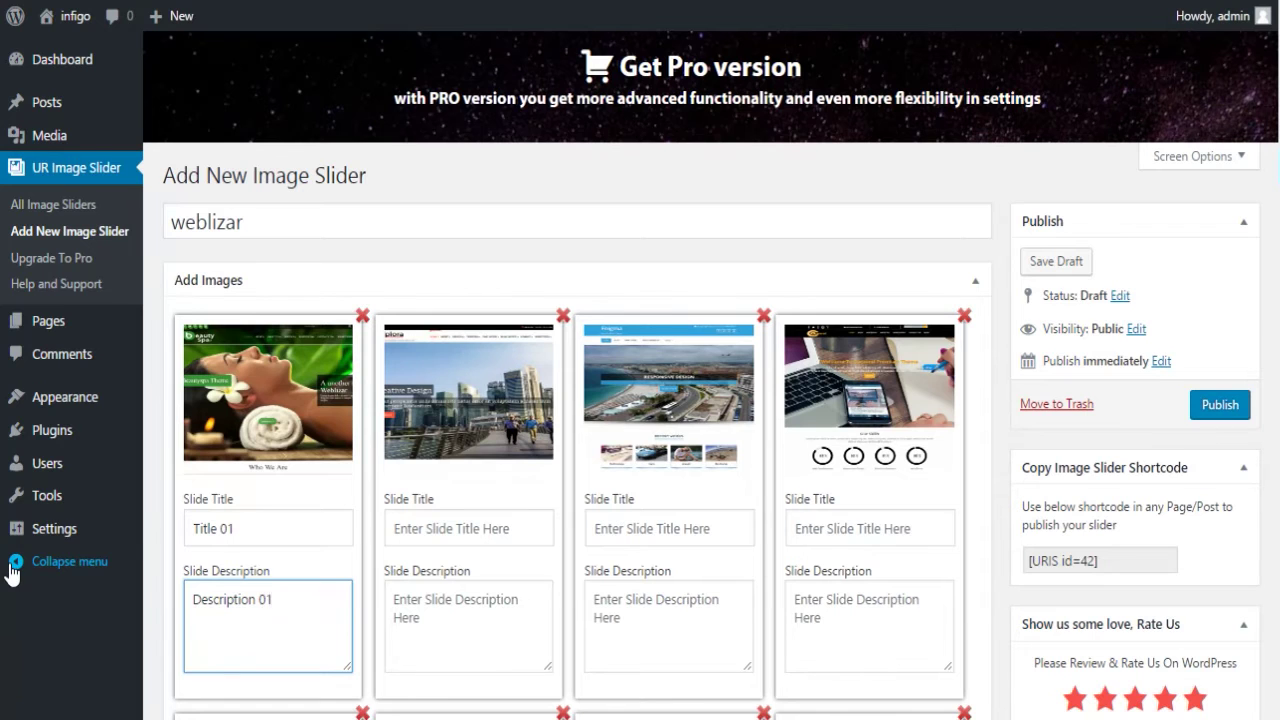
{"action": "scroll", "coordinate": [463, 477], "scroll_direction": "down", "scroll_amount": 5}
{"action": "scroll", "coordinate": [712, 490], "scroll_direction": "down", "scroll_amount": 9}
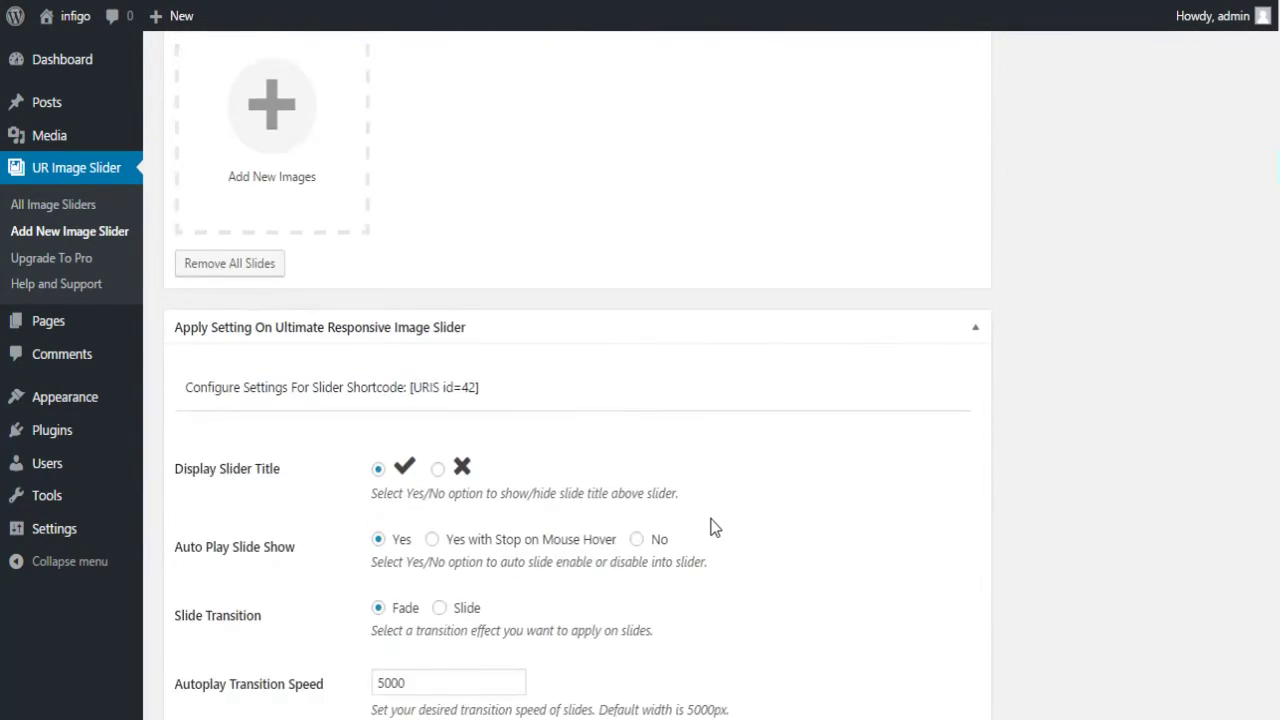
{"action": "scroll", "coordinate": [712, 527], "scroll_direction": "down", "scroll_amount": 4}
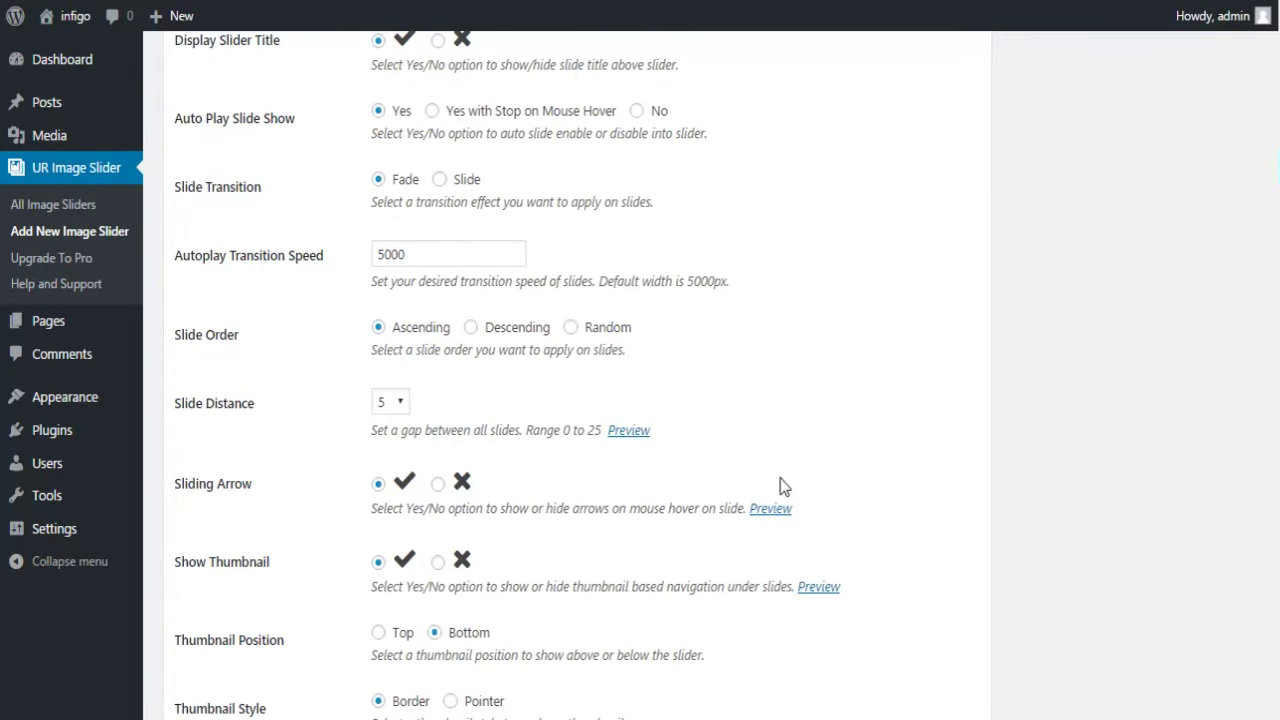
{"action": "scroll", "coordinate": [783, 486], "scroll_direction": "down", "scroll_amount": 6}
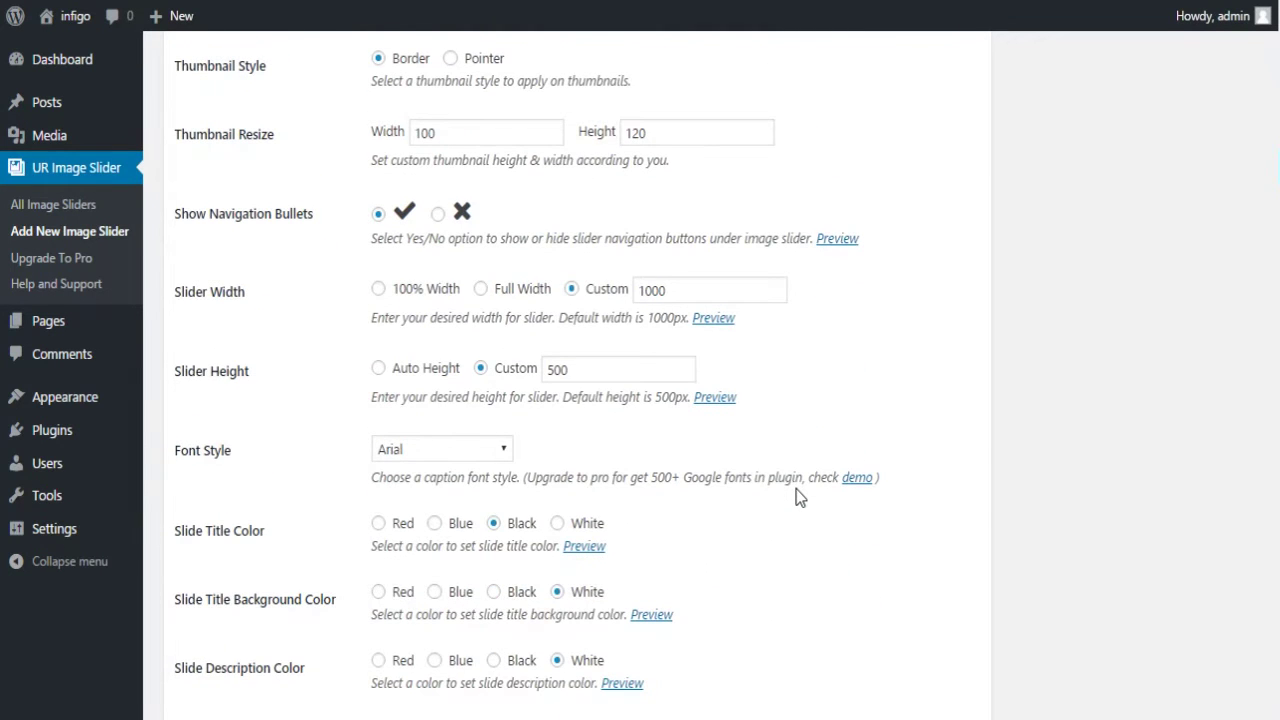
{"action": "scroll", "coordinate": [800, 504], "scroll_direction": "down", "scroll_amount": 6}
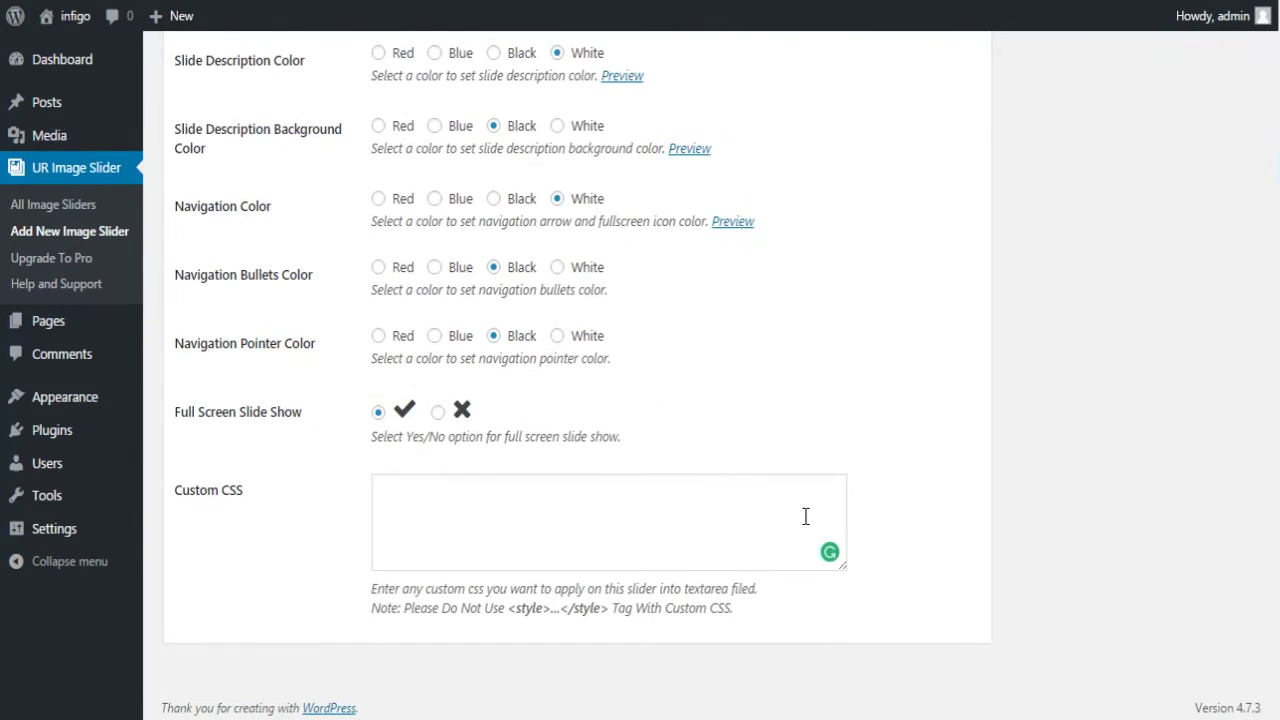
{"action": "left_click", "coordinate": [524, 538]}
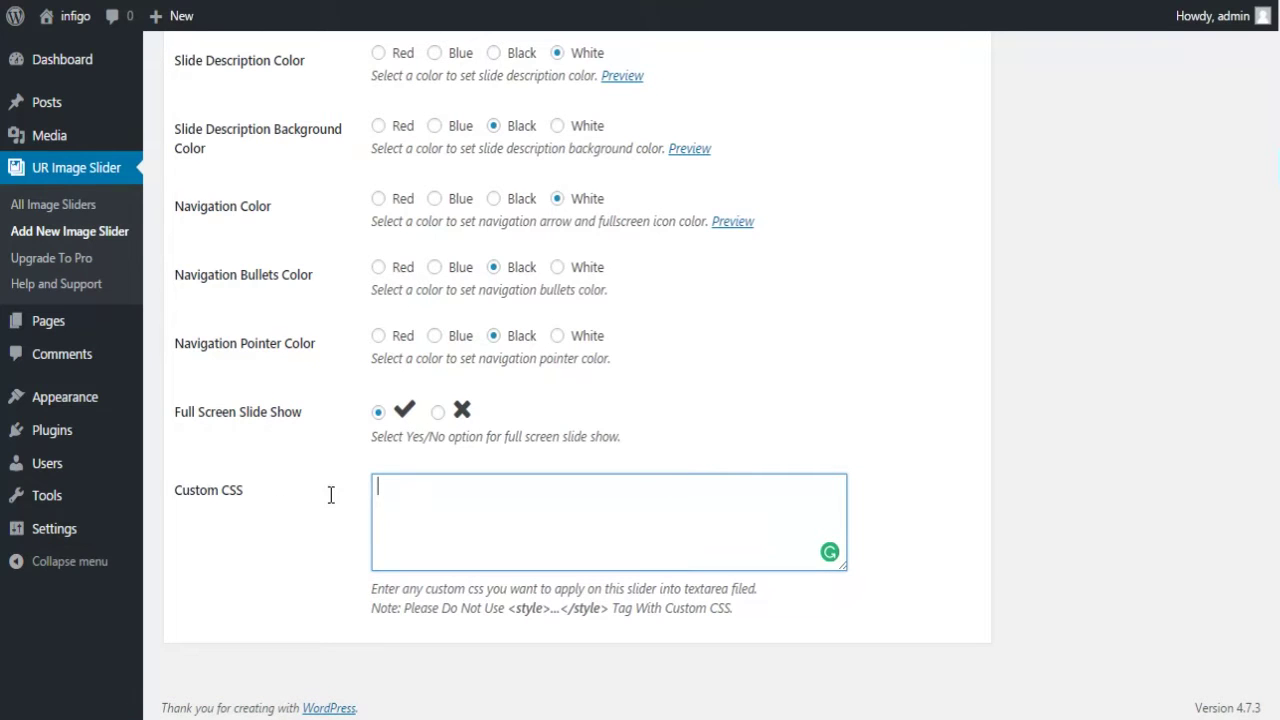
{"action": "scroll", "coordinate": [880, 492], "scroll_direction": "up", "scroll_amount": 3}
{"action": "scroll", "coordinate": [880, 492], "scroll_direction": "up", "scroll_amount": 12}
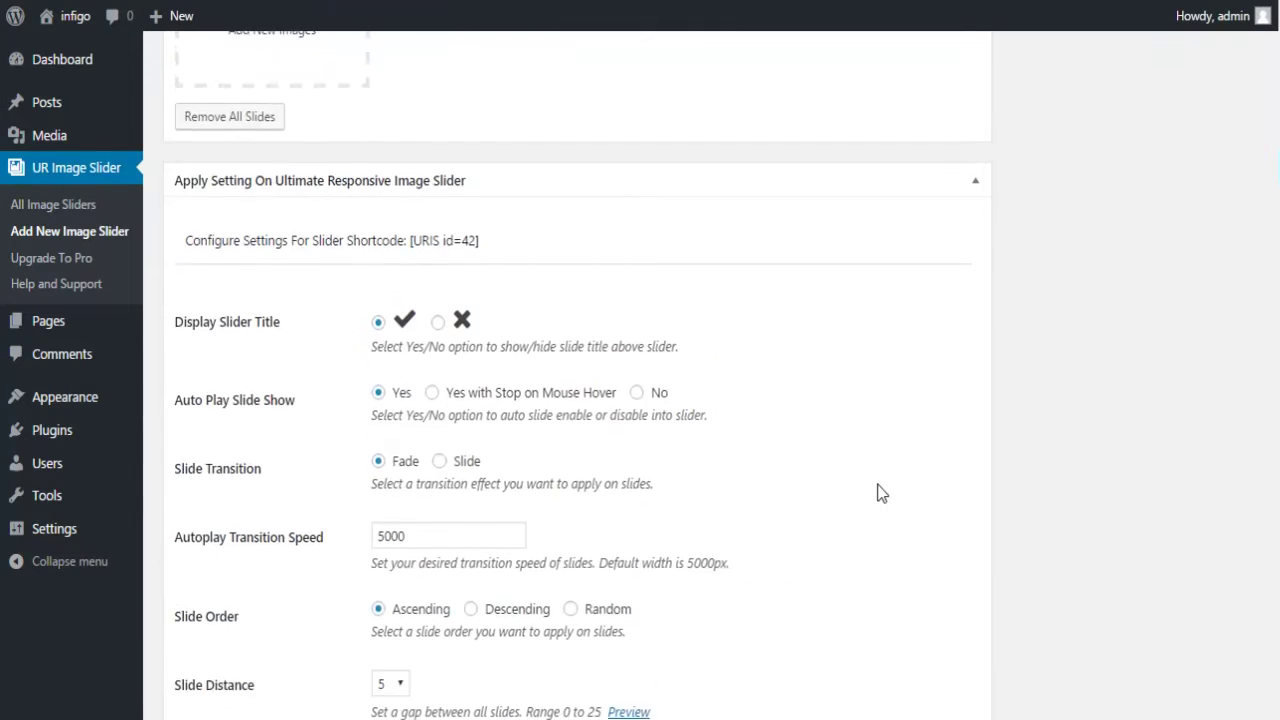
{"action": "scroll", "coordinate": [880, 492], "scroll_direction": "up", "scroll_amount": 12}
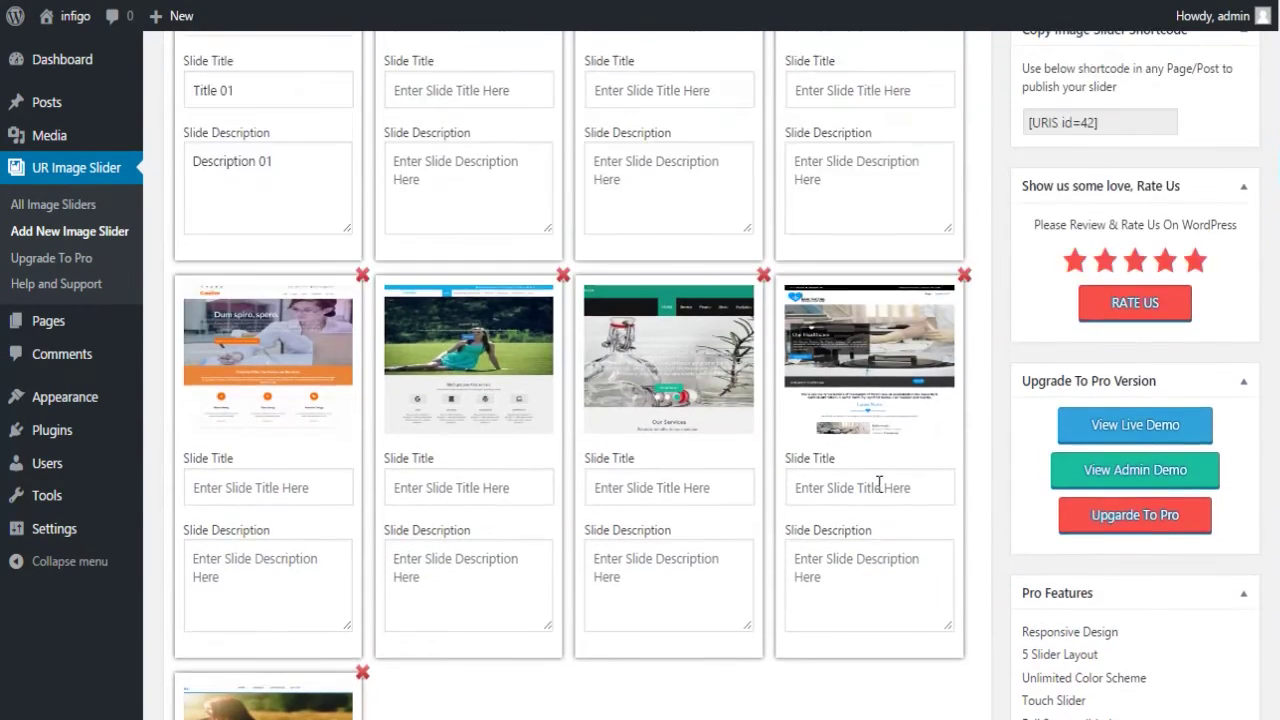
{"action": "scroll", "coordinate": [880, 484], "scroll_direction": "up", "scroll_amount": 4}
Publish the slider, then copy the [URIS id=42] shortcode from the shortcode box.
{"action": "left_click", "coordinate": [1218, 332]}
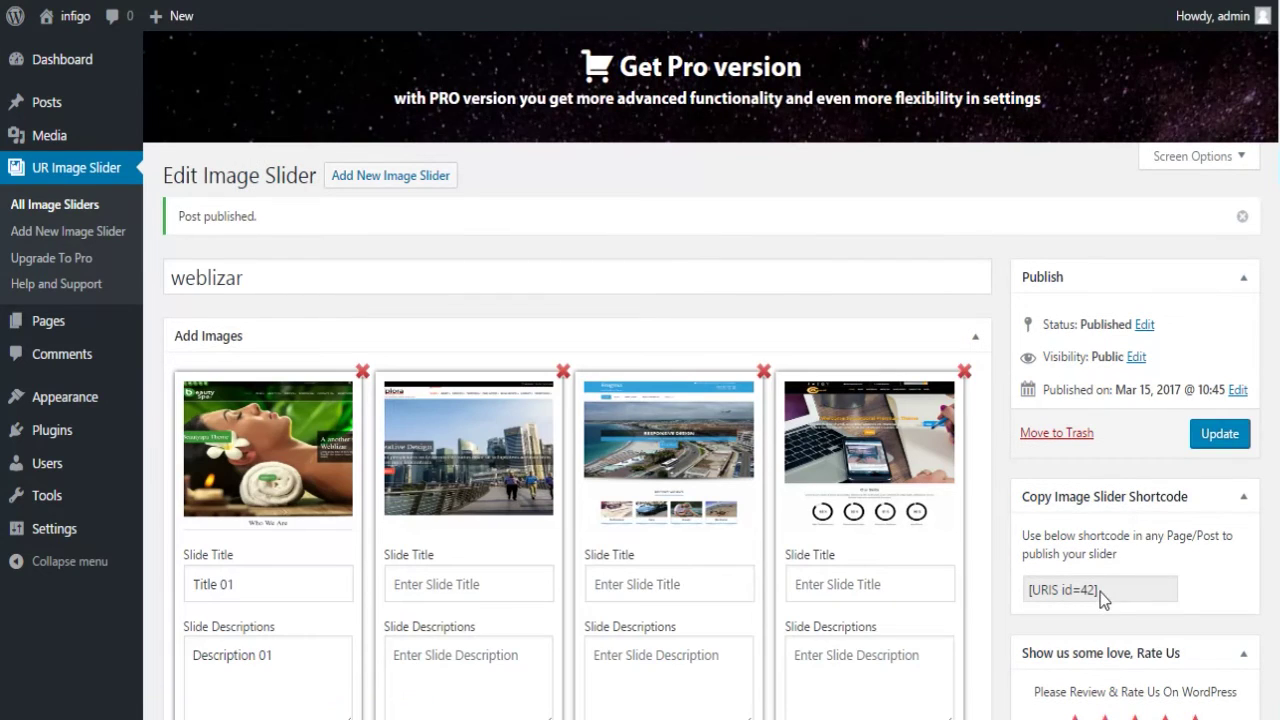
{"action": "left_click_drag", "start_coordinate": [1104, 592], "coordinate": [1030, 612]}
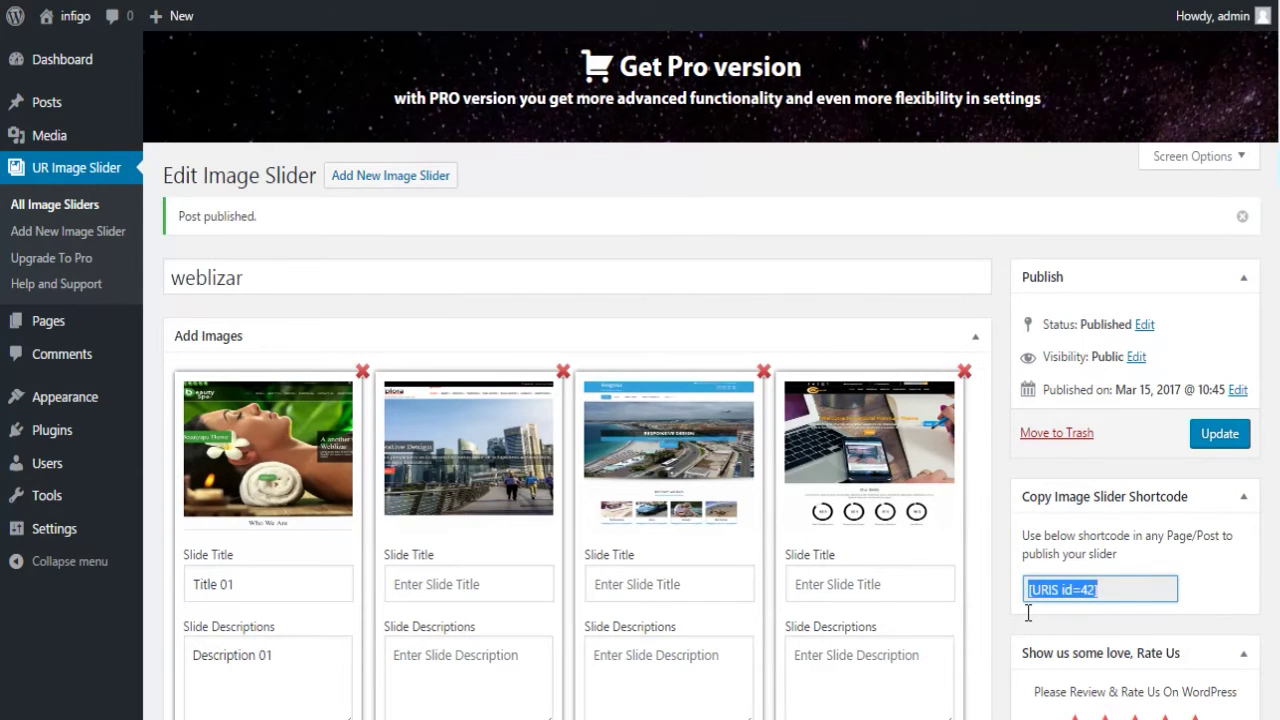
{"action": "right_click", "coordinate": [1046, 596]}
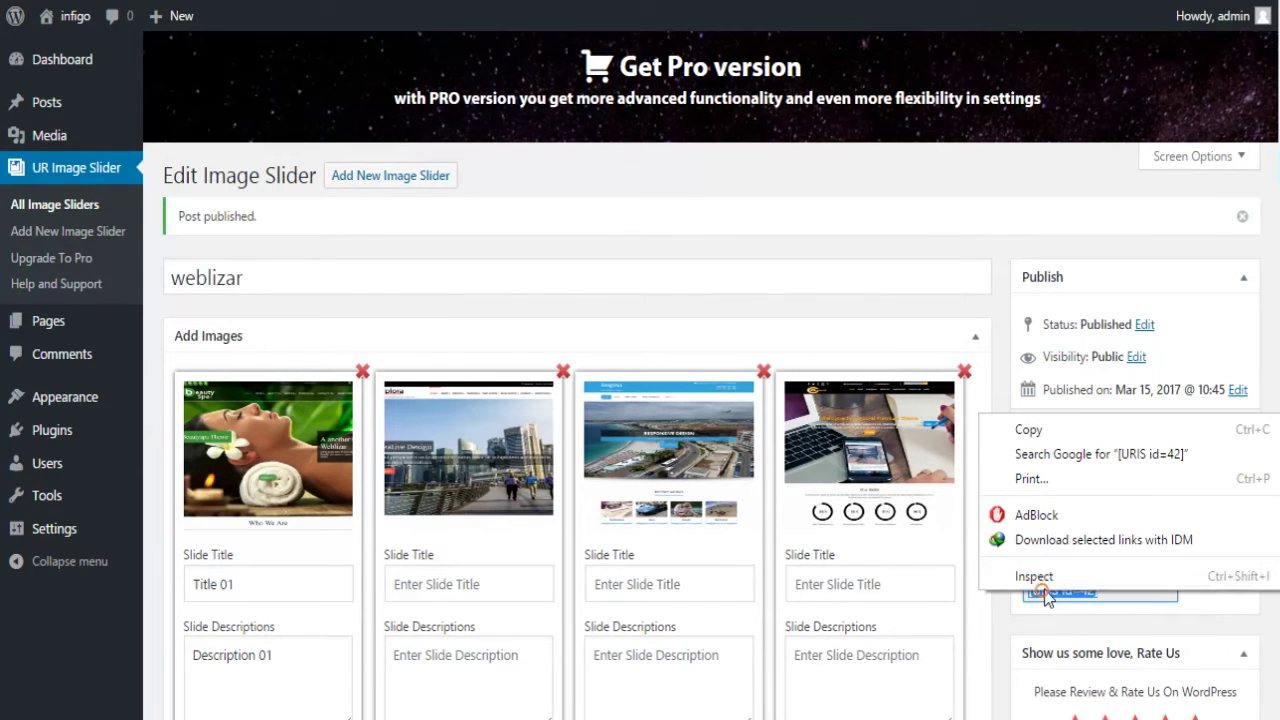
{"action": "left_click", "coordinate": [1034, 431]}
Start a new page from Pages > Add New in a separate browser tab.
{"action": "mouse_move", "coordinate": [87, 320]}
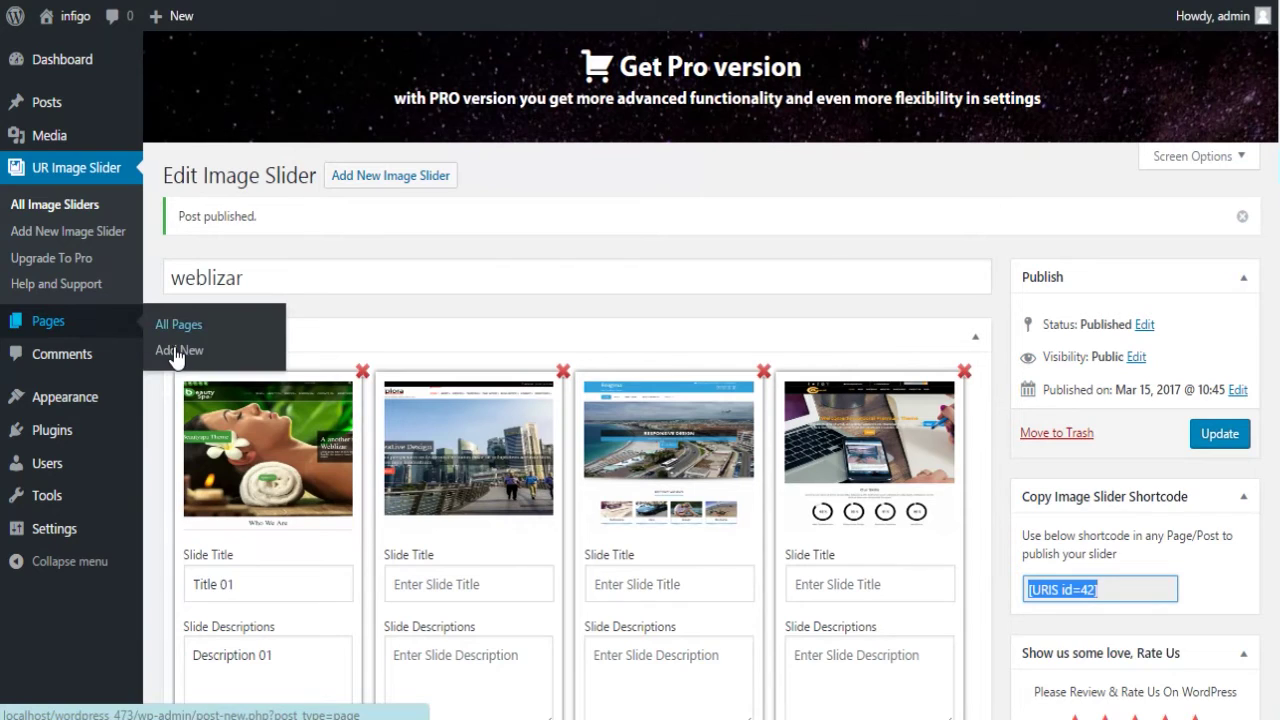
{"action": "right_click", "coordinate": [186, 349]}
{"action": "left_click", "coordinate": [217, 362]}
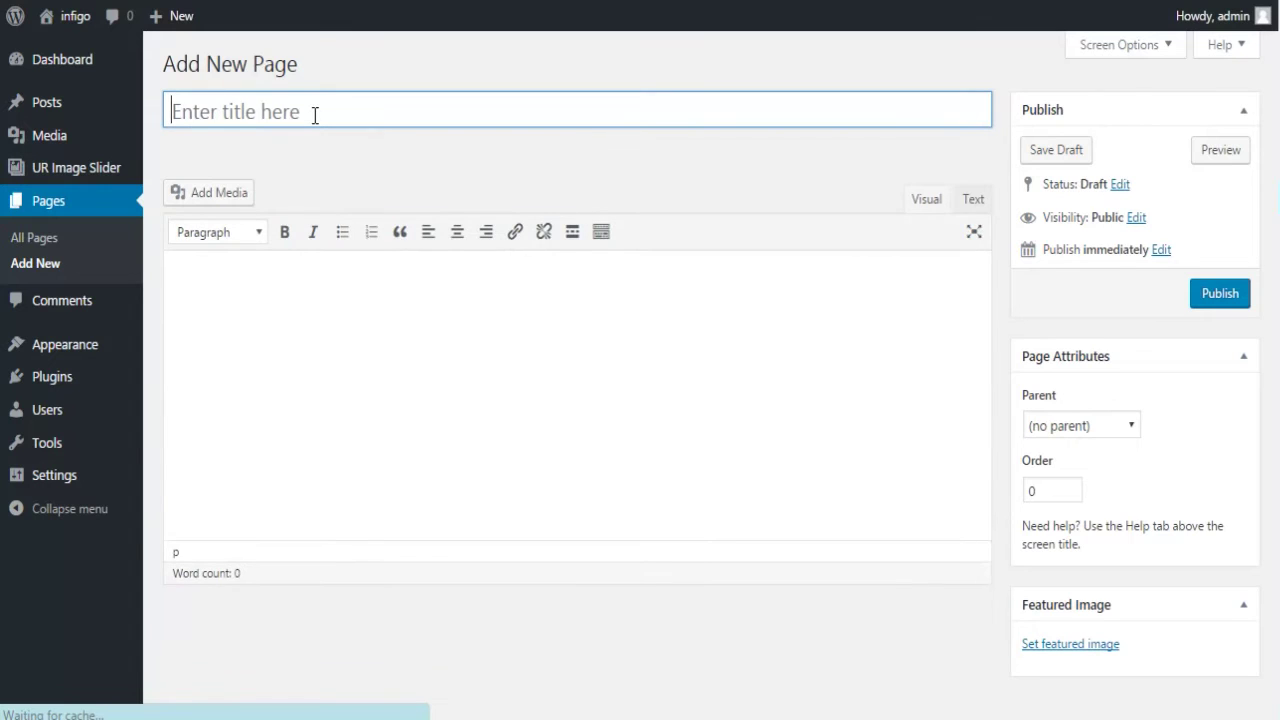
Title the page 'weblizar-themes', paste the [URIS id=42] shortcode into its body, and publish.
{"action": "type", "text": "weblizar-themes"}
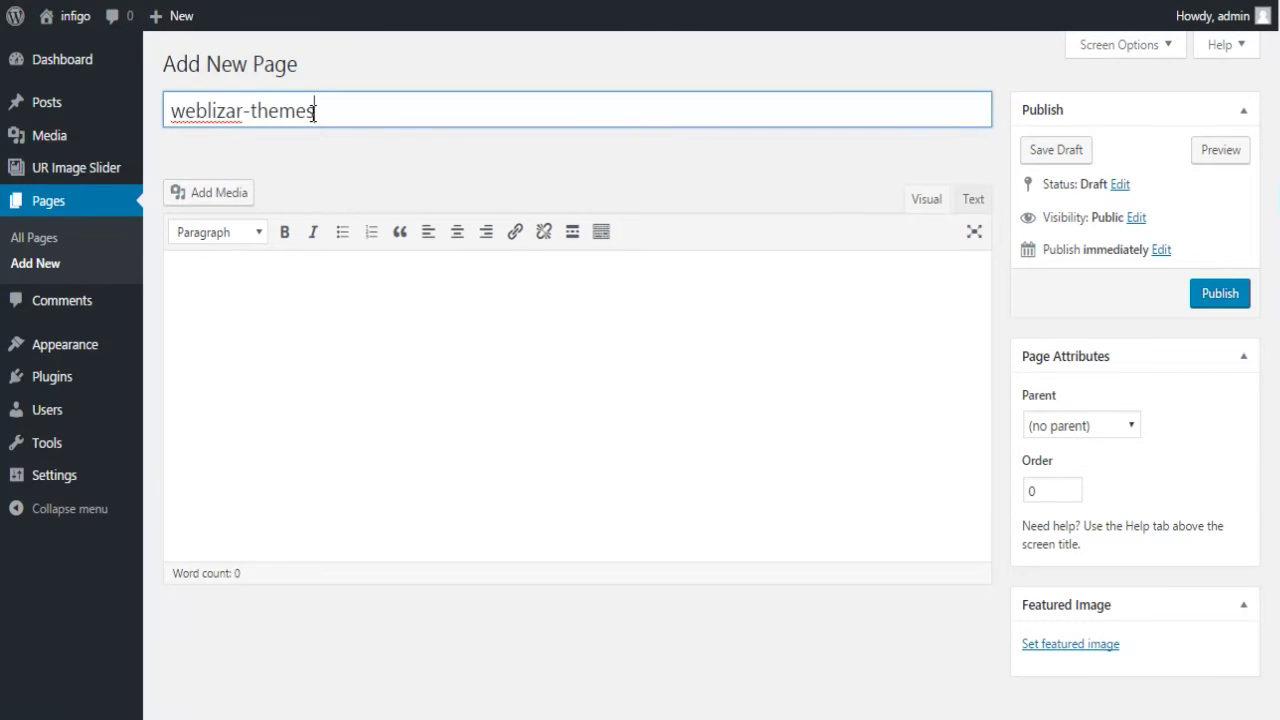
{"action": "left_click", "coordinate": [317, 427]}
{"action": "key", "text": "ctrl+v"}
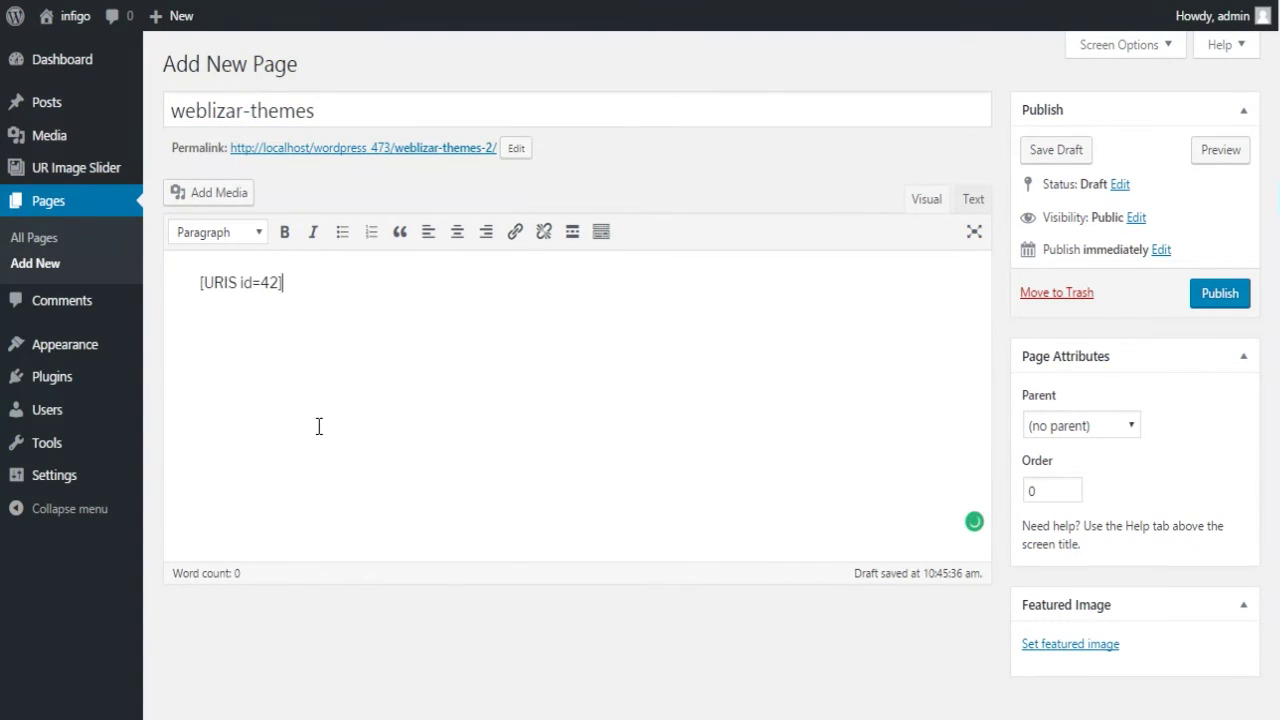
{"action": "left_click", "coordinate": [1226, 303]}
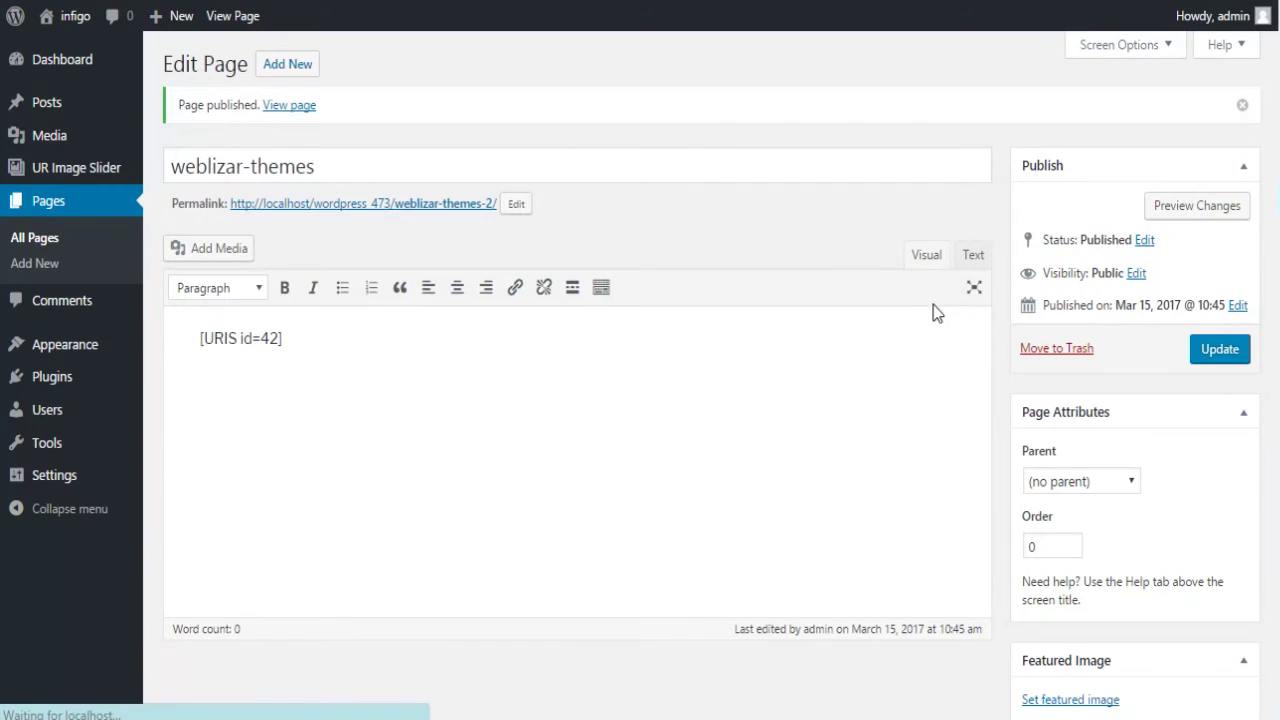
{"action": "left_click", "coordinate": [250, 16]}
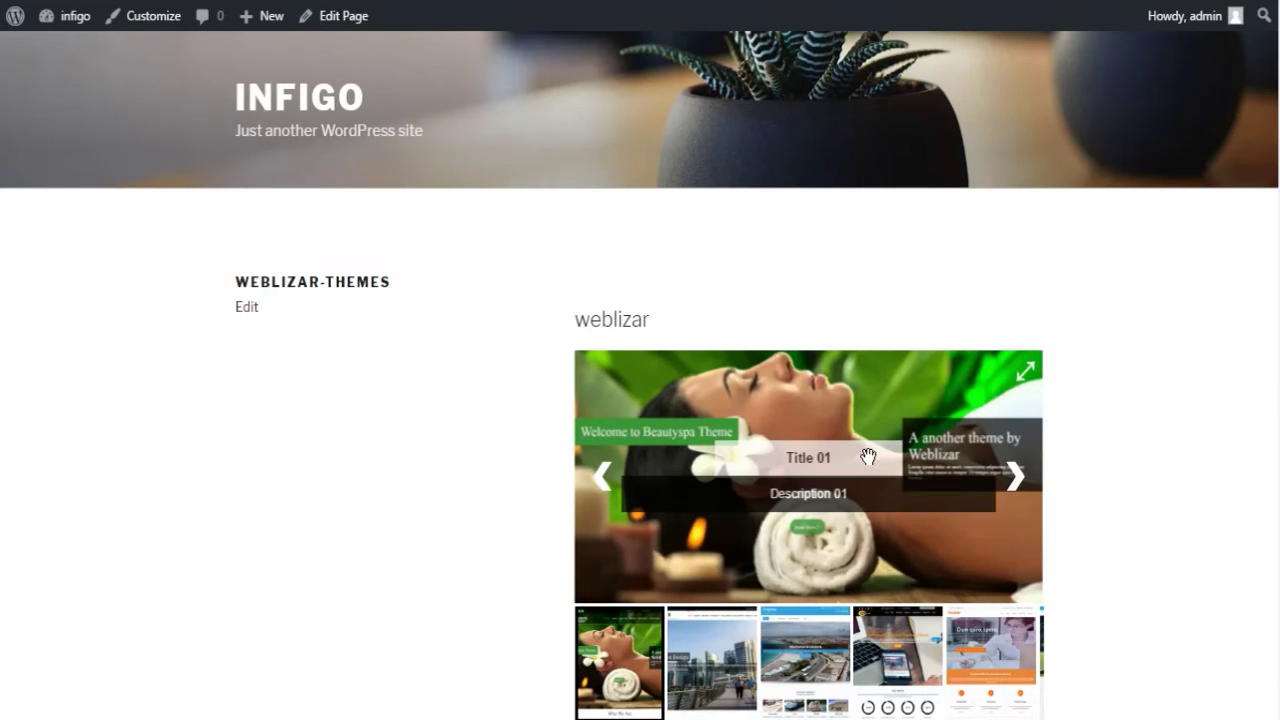
On the live page, advance the weblizar slider to its fifth of nine slides.
{"action": "left_click", "coordinate": [1018, 480]}
{"action": "scroll", "coordinate": [1029, 474], "scroll_direction": "down", "scroll_amount": 2}
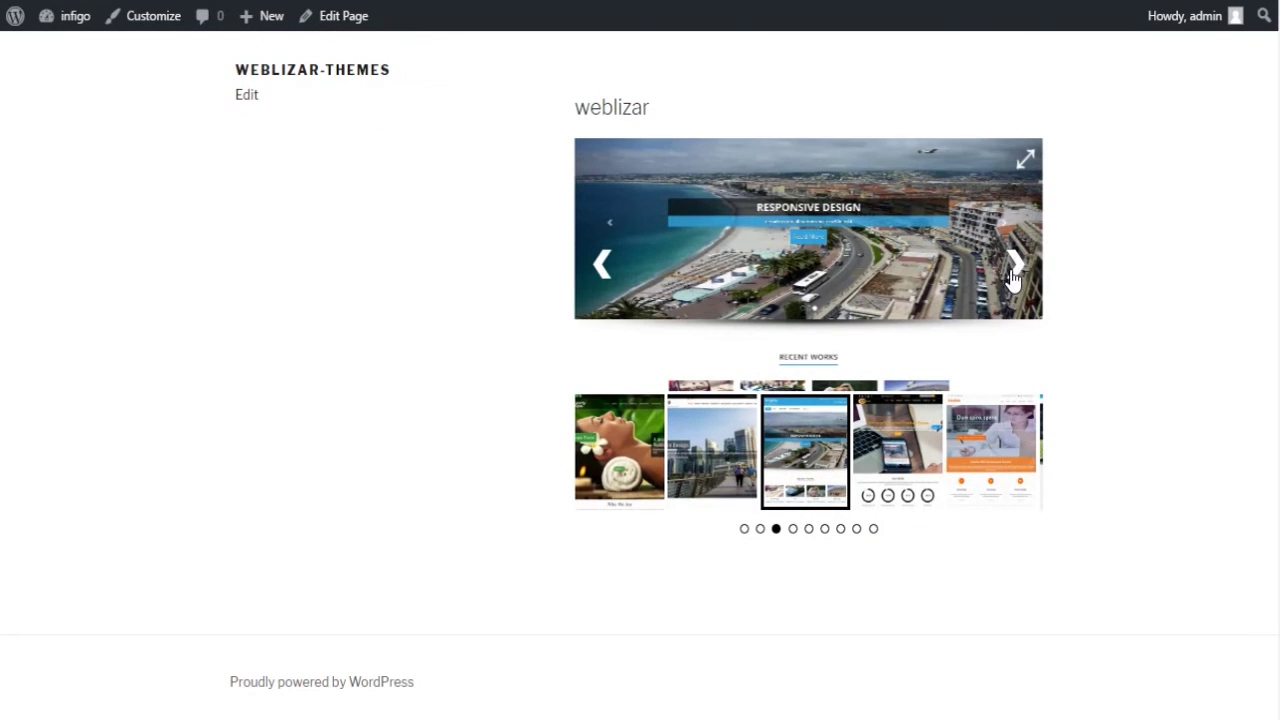
{"action": "left_click", "coordinate": [1013, 266]}
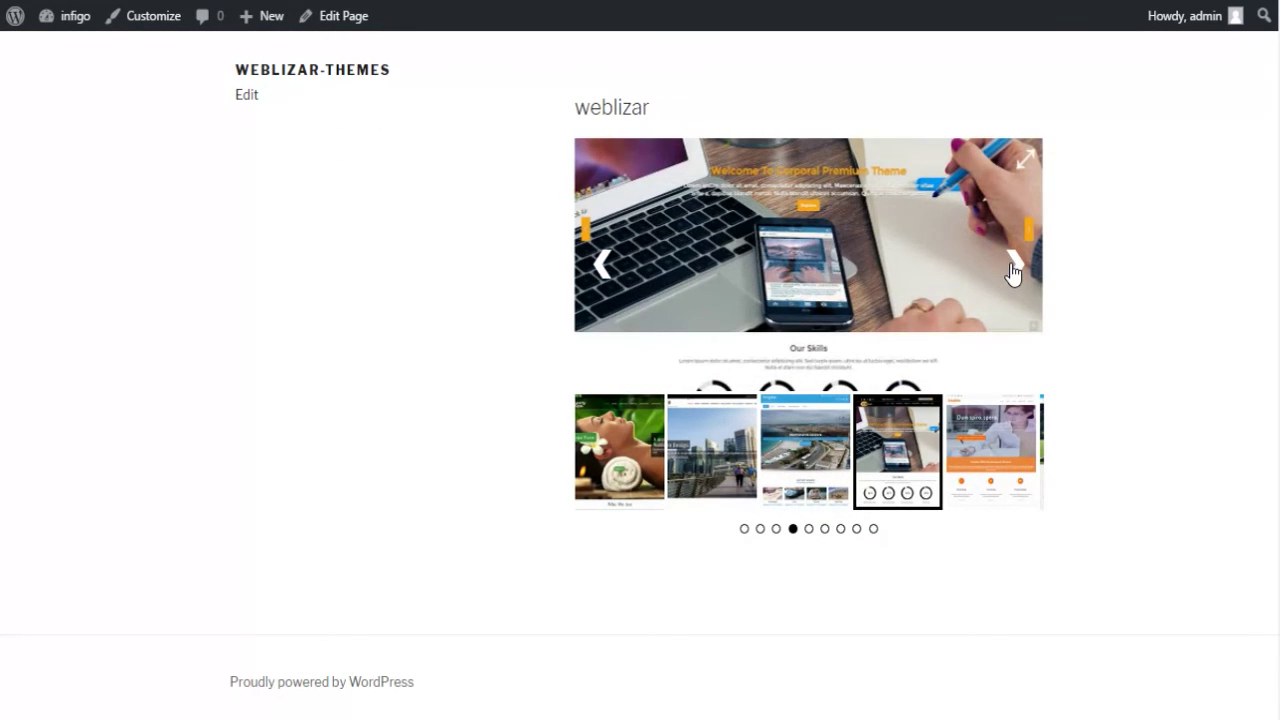
{"action": "left_click", "coordinate": [1013, 268]}
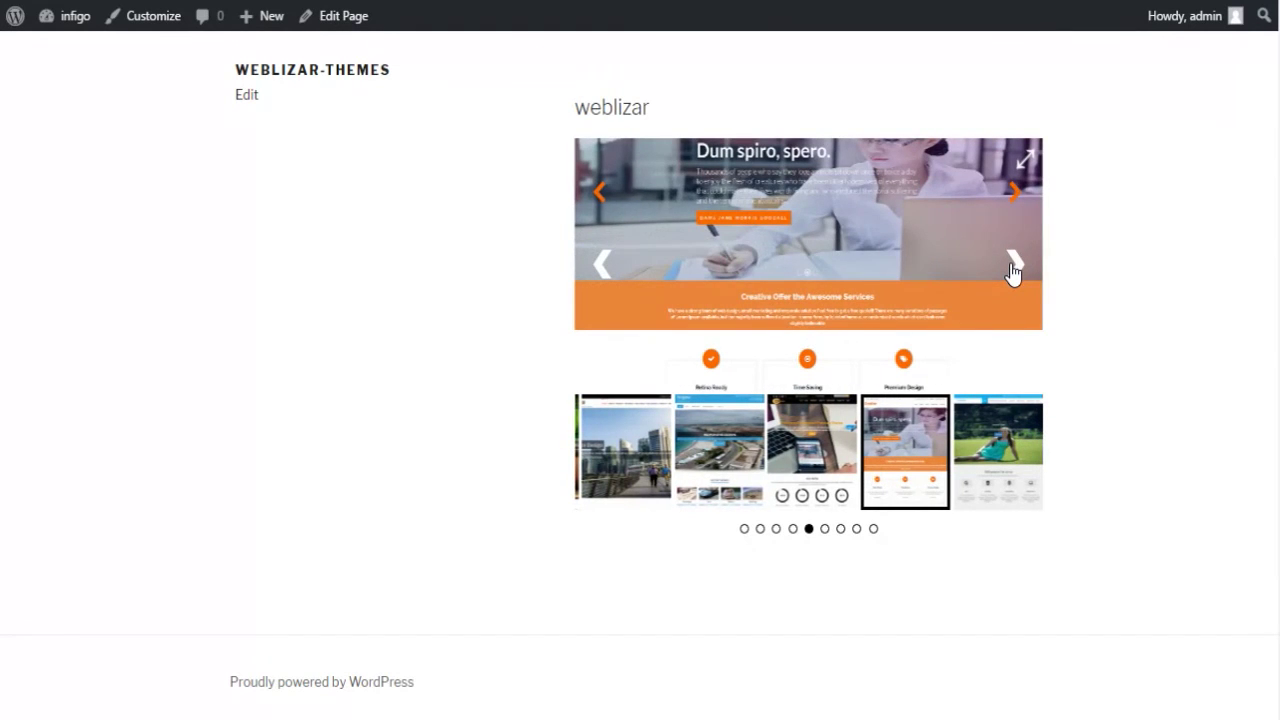
{"action": "left_click", "coordinate": [1013, 266]}
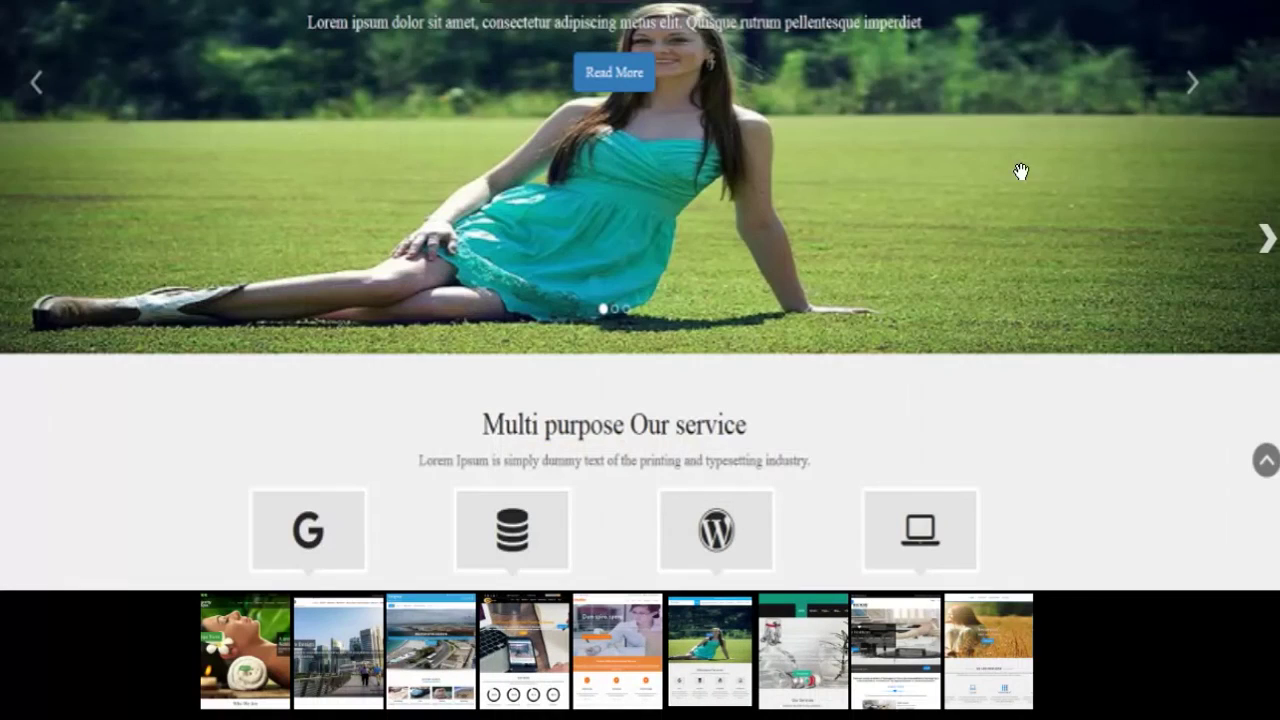
Page through the last full-screen slides, exit the gallery, and wrap the slider to slide one.
{"action": "left_click", "coordinate": [1265, 245]}
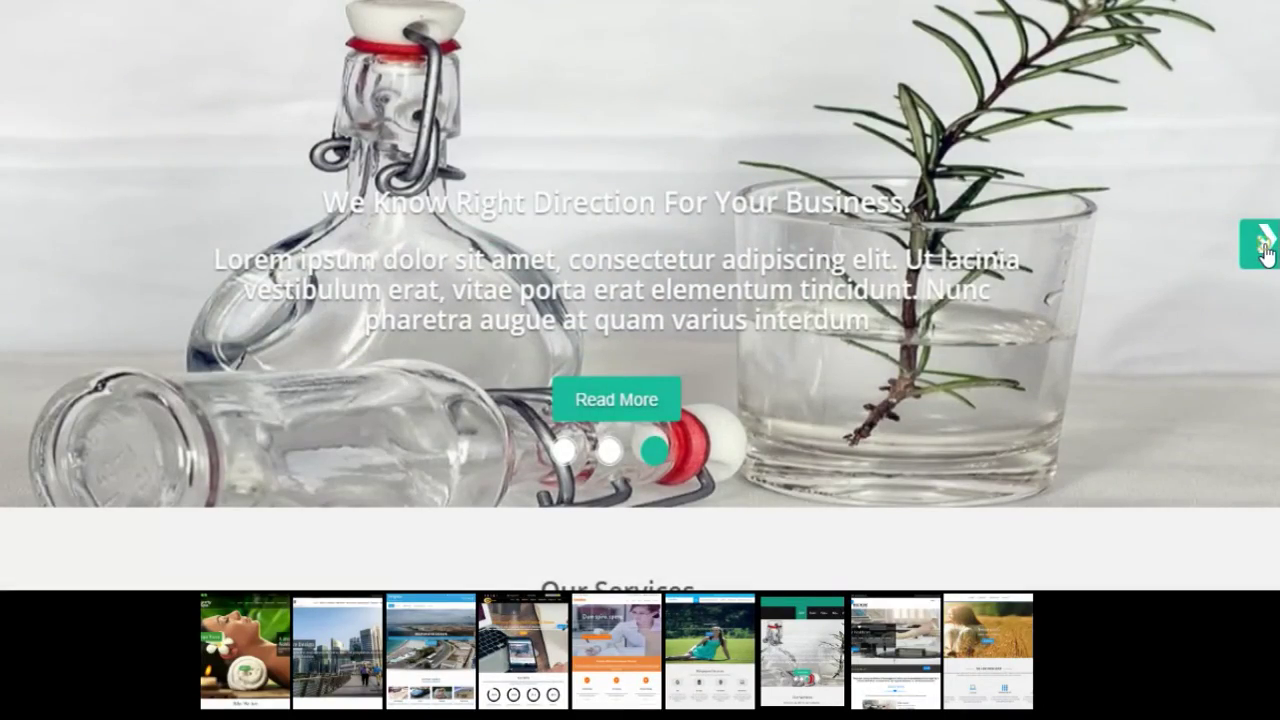
{"action": "left_click", "coordinate": [1265, 245]}
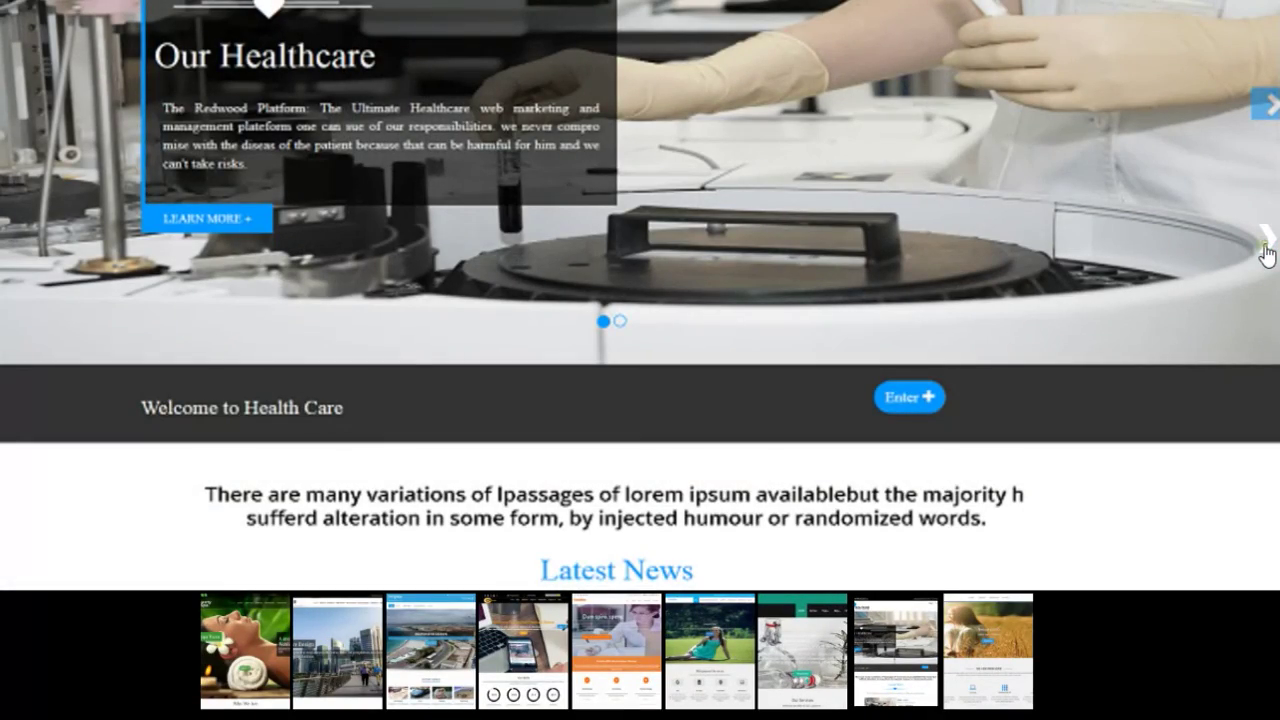
{"action": "left_click", "coordinate": [1265, 245]}
{"action": "left_click", "coordinate": [1265, 245]}
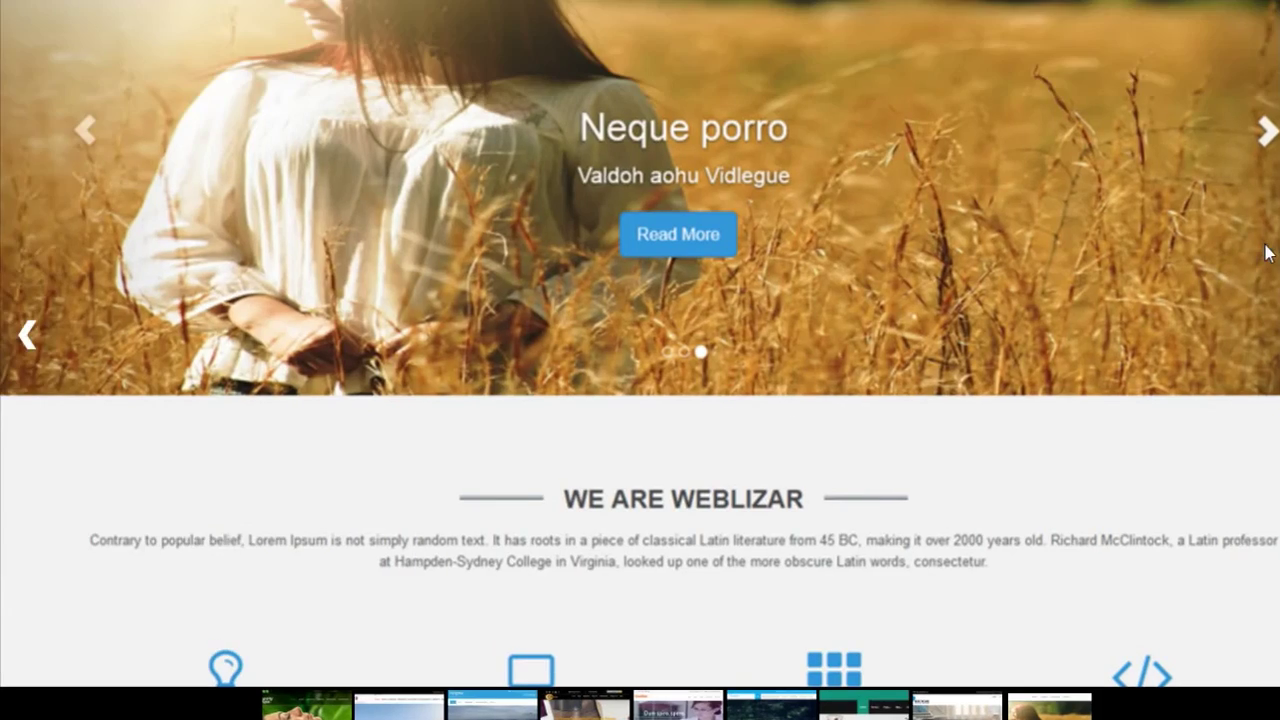
{"action": "key", "text": "Escape"}
{"action": "left_click", "coordinate": [1018, 285]}
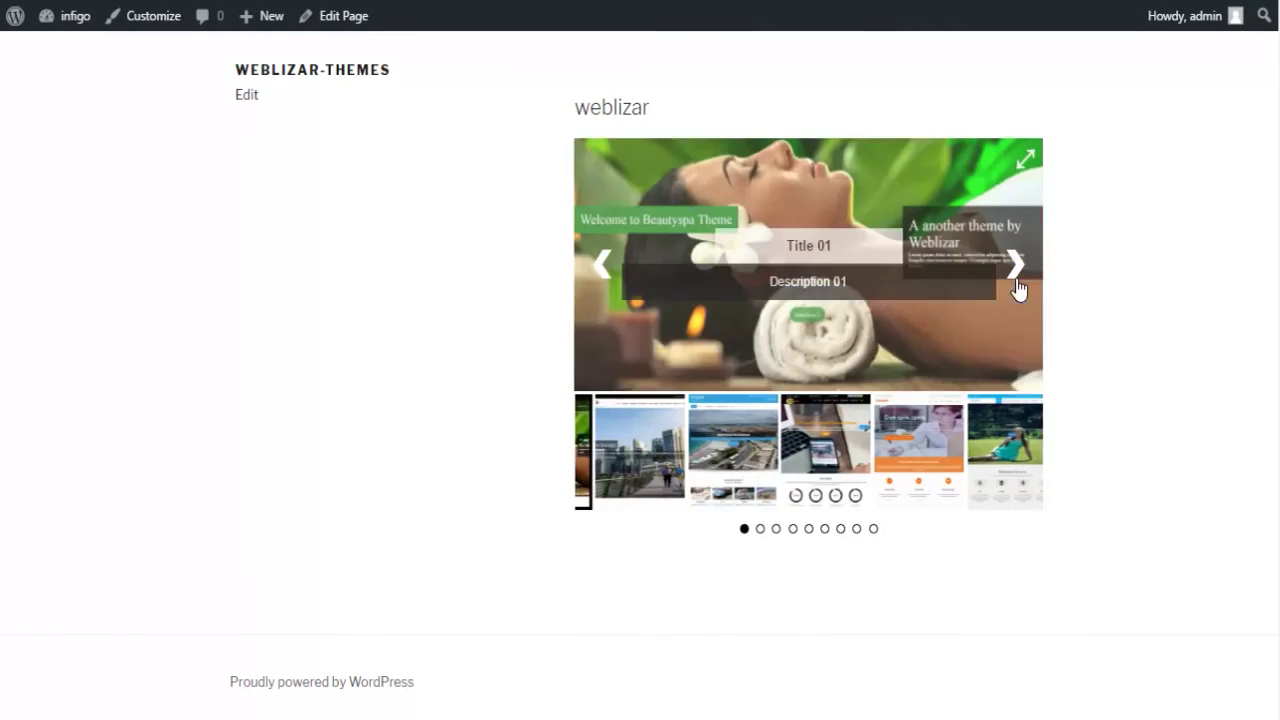